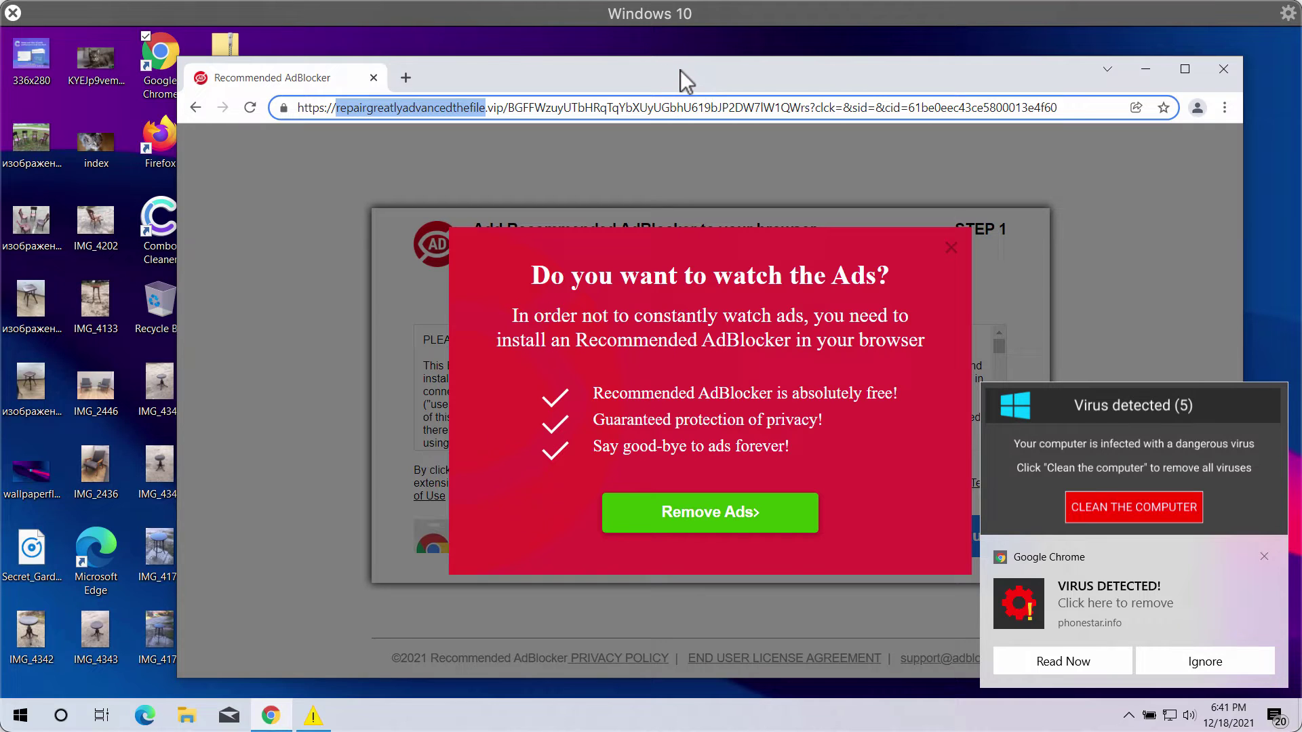
- Shift the browser window left and highlight the scam site's domain in the address bar
{"action": "left_click_drag", "start_coordinate": [678, 71], "coordinate": [662, 72]}
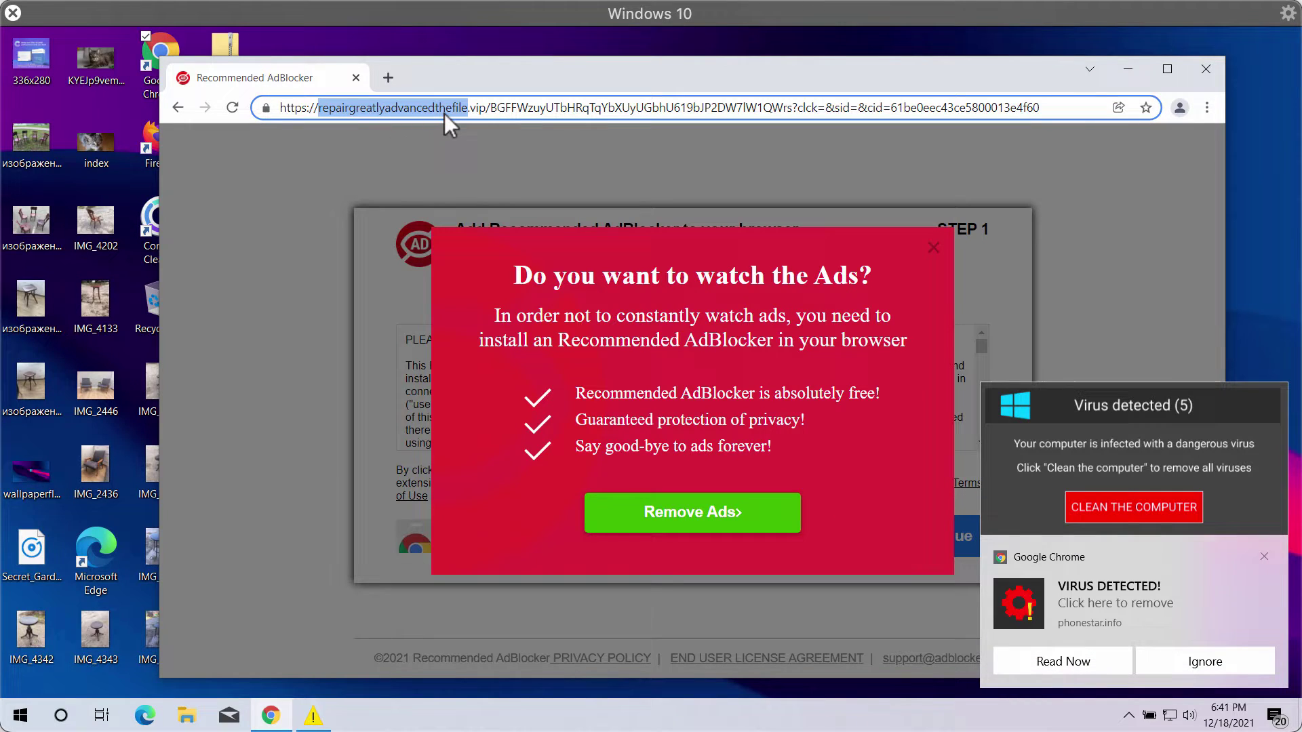
{"action": "left_click_drag", "start_coordinate": [485, 107], "coordinate": [318, 108]}
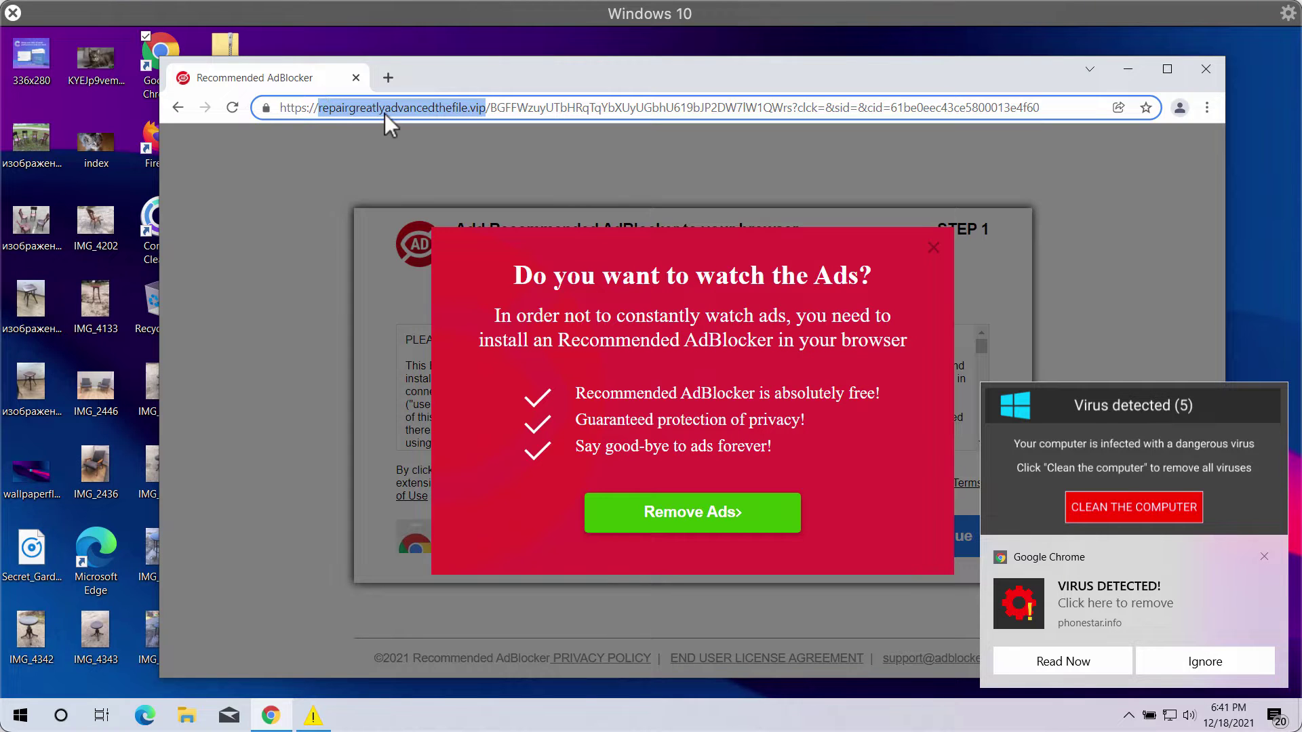
{"action": "left_click", "coordinate": [551, 103]}
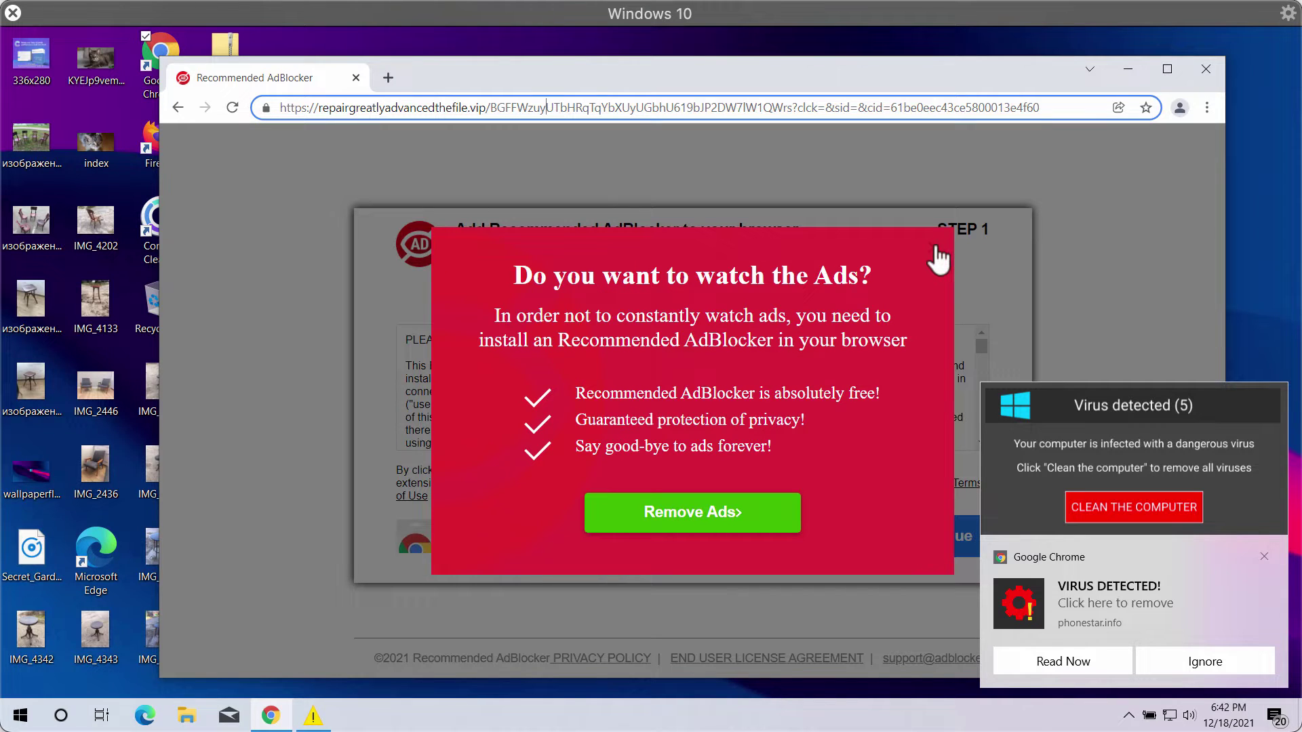
- Accept the Remove Ads offer, then add the Ecosia extension to Chrome and confirm
{"action": "left_click", "coordinate": [735, 529]}
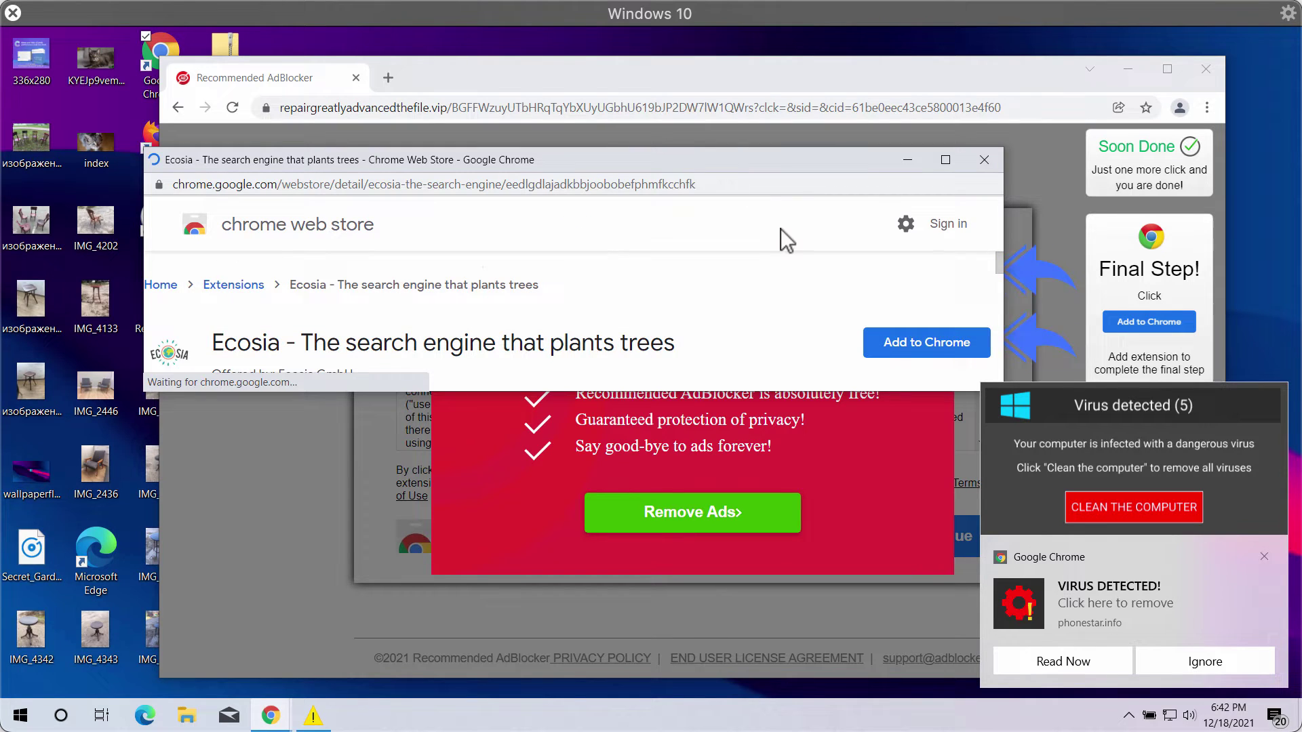
{"action": "left_click", "coordinate": [928, 340]}
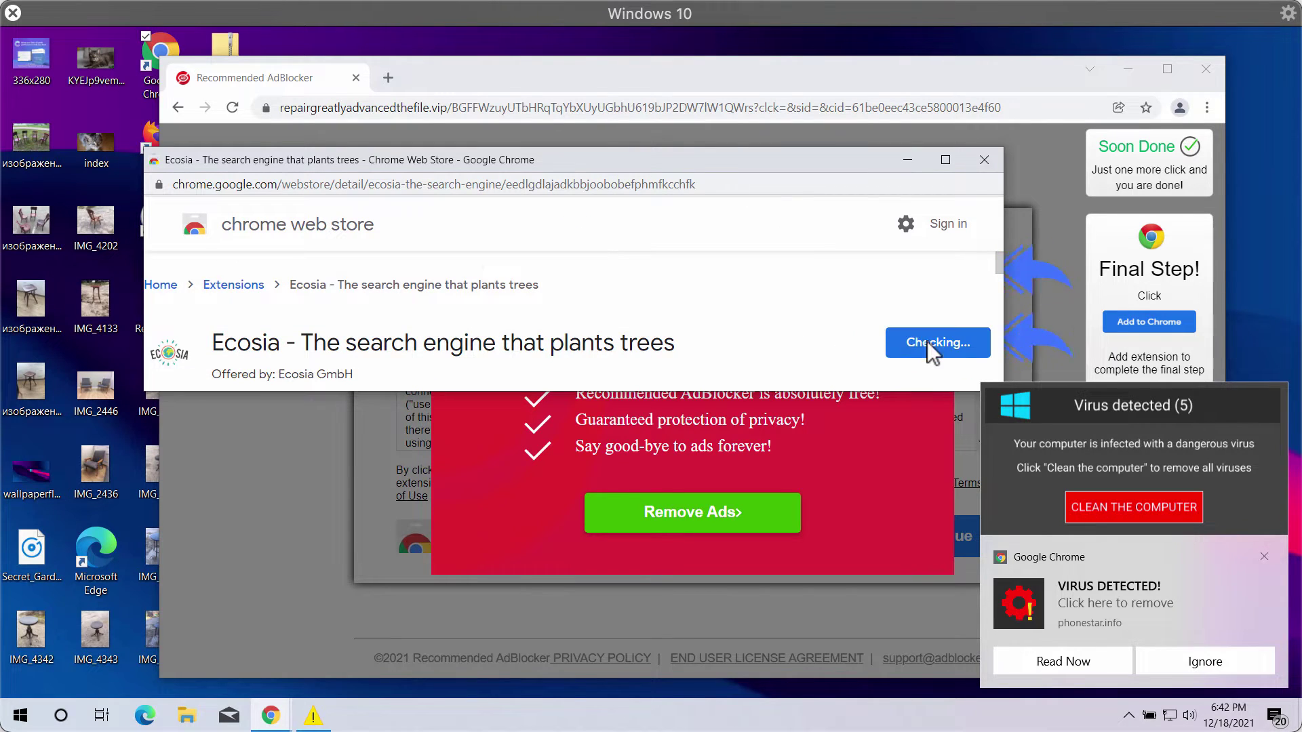
{"action": "left_click", "coordinate": [604, 395]}
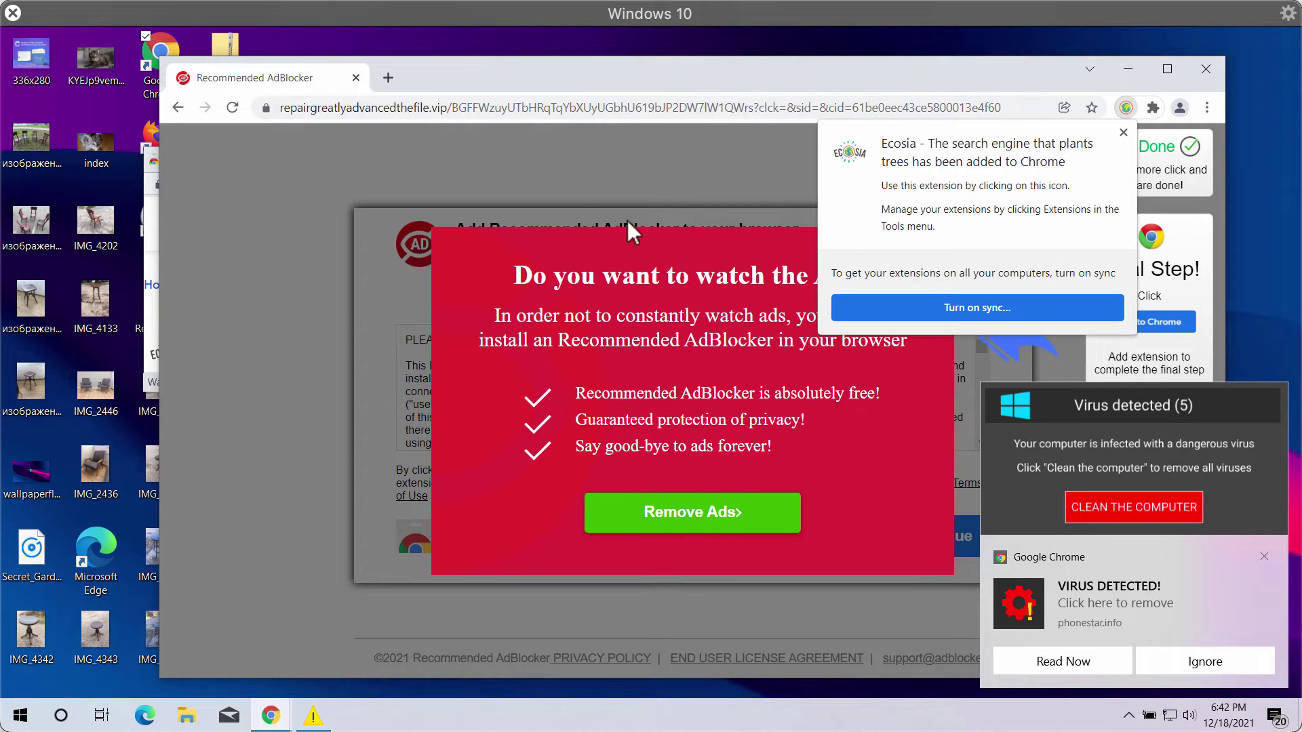
- Open several new tabs showing Ecosia, keeping the Ecosia new tab page change
{"action": "left_click", "coordinate": [1123, 133]}
{"action": "left_click", "coordinate": [586, 72]}
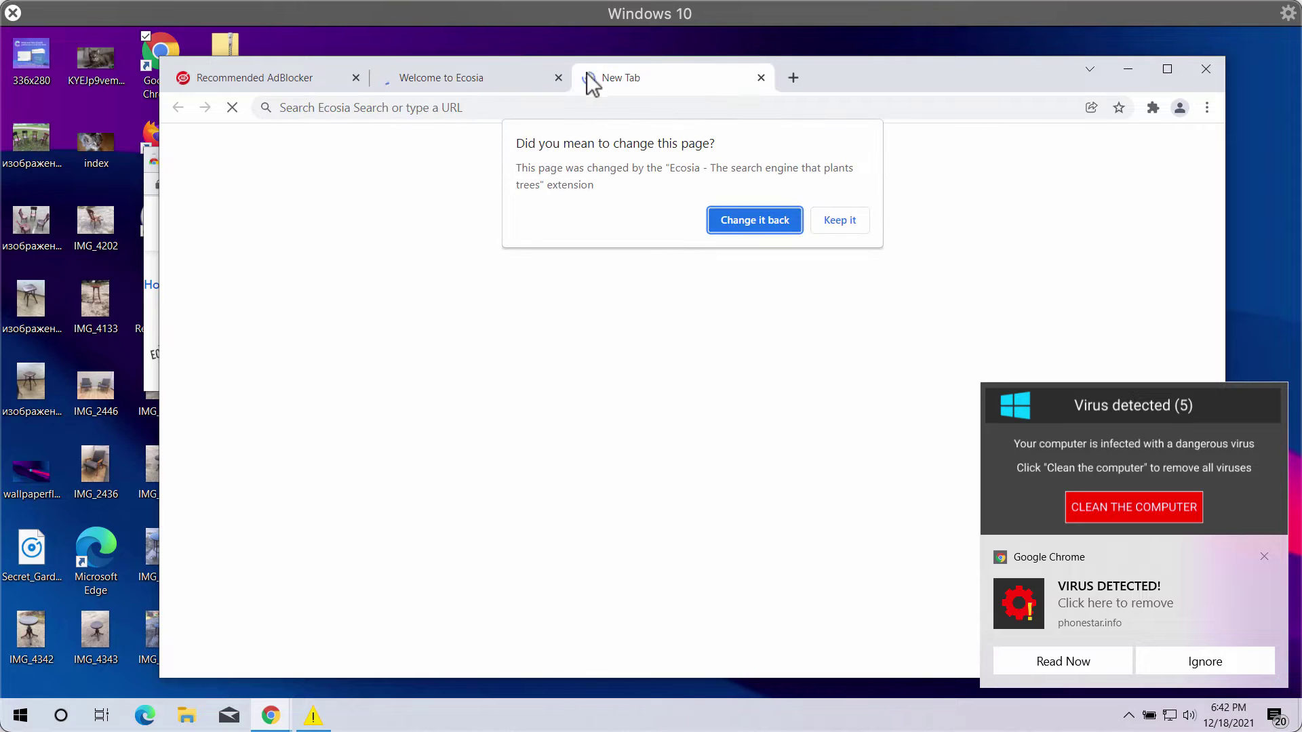
{"action": "left_click", "coordinate": [840, 222]}
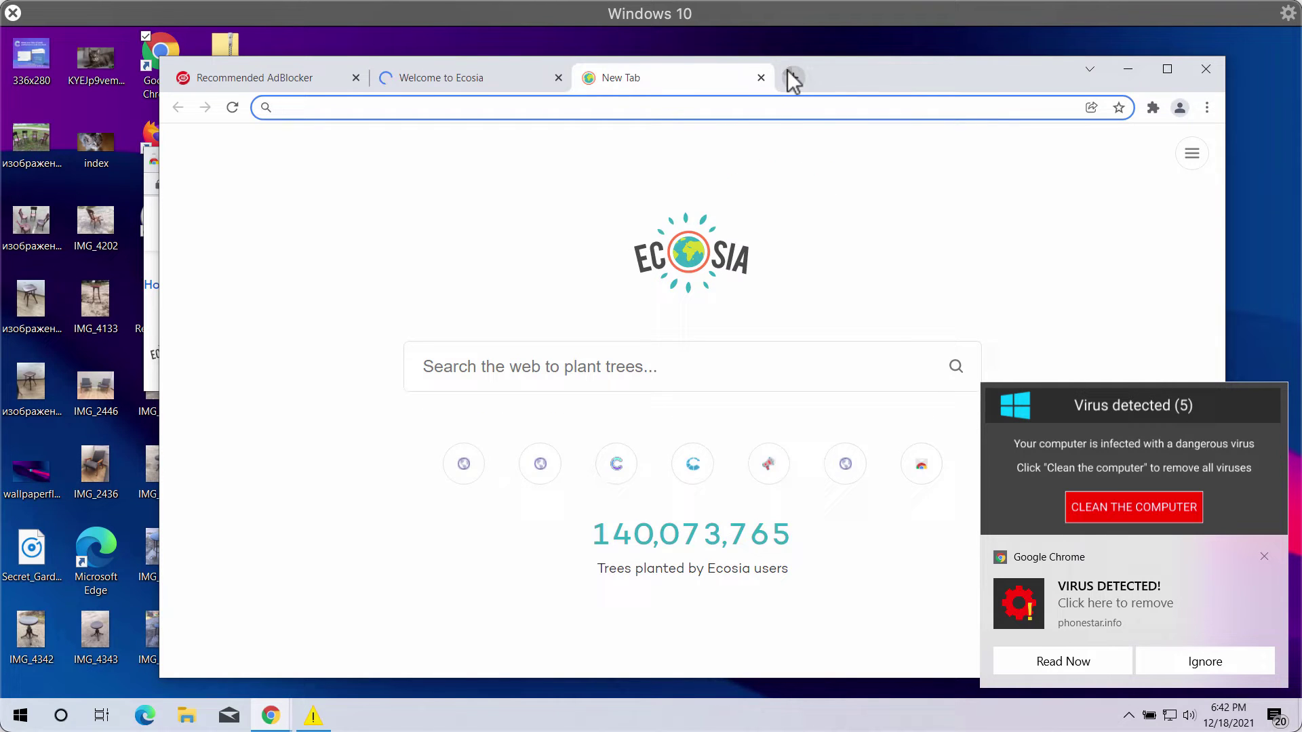
{"action": "left_click", "coordinate": [794, 77]}
{"action": "left_click", "coordinate": [698, 79]}
{"action": "left_click", "coordinate": [945, 83]}
{"action": "left_click", "coordinate": [987, 80]}
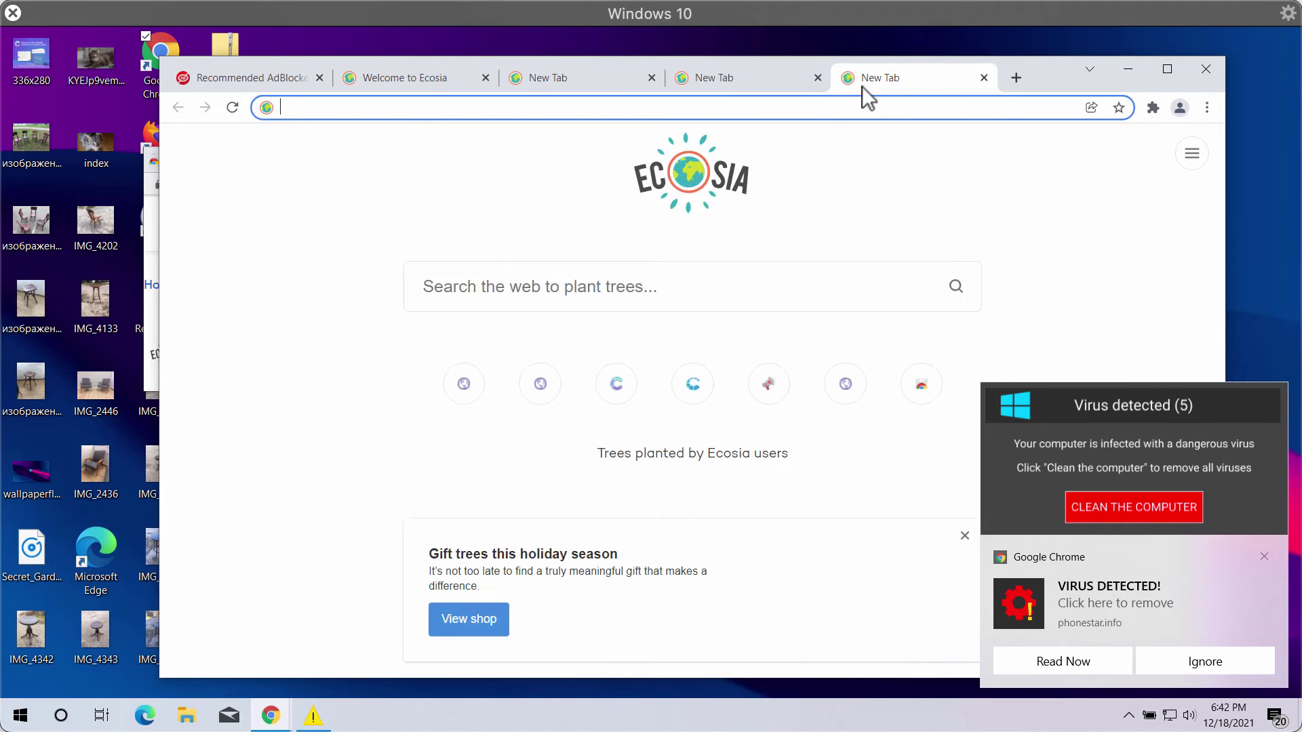
{"action": "left_click", "coordinate": [747, 79]}
- Search Ecosia for 'iphone', then close the results tab and extra new tabs
{"action": "left_click", "coordinate": [552, 287]}
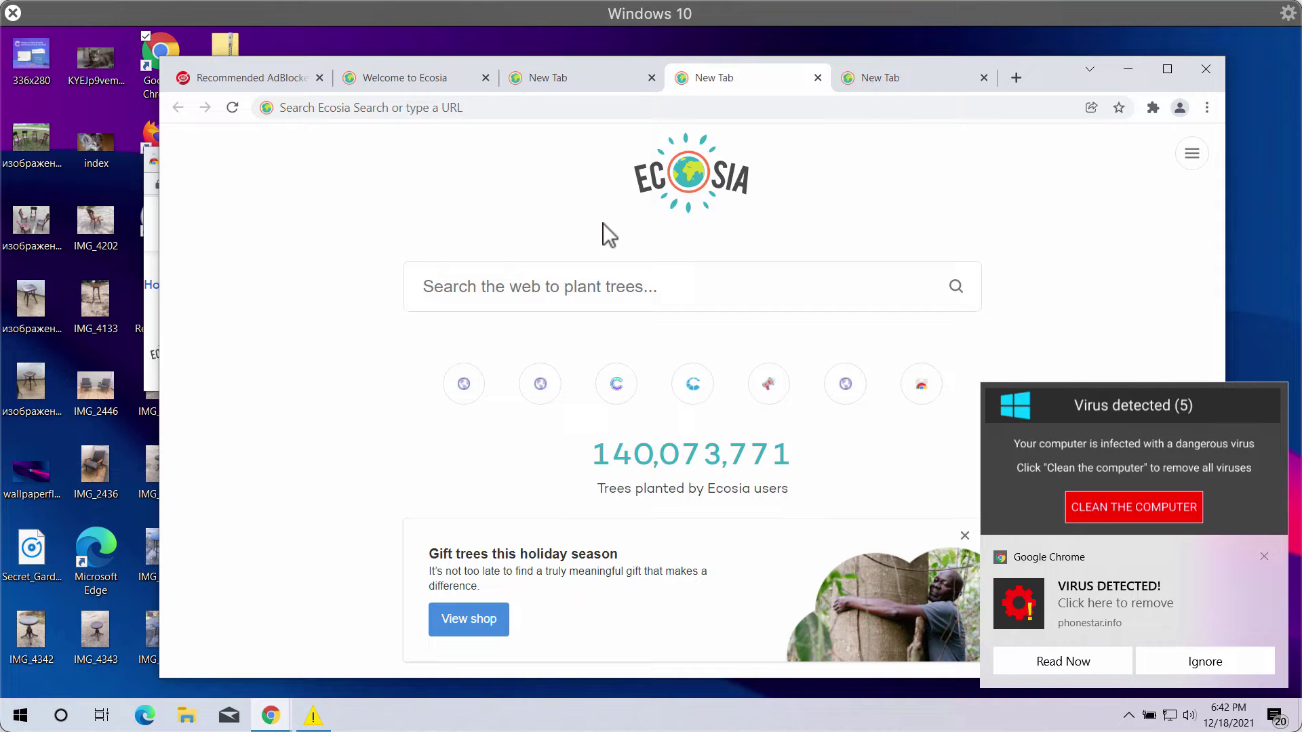
{"action": "type", "text": "iphone"}
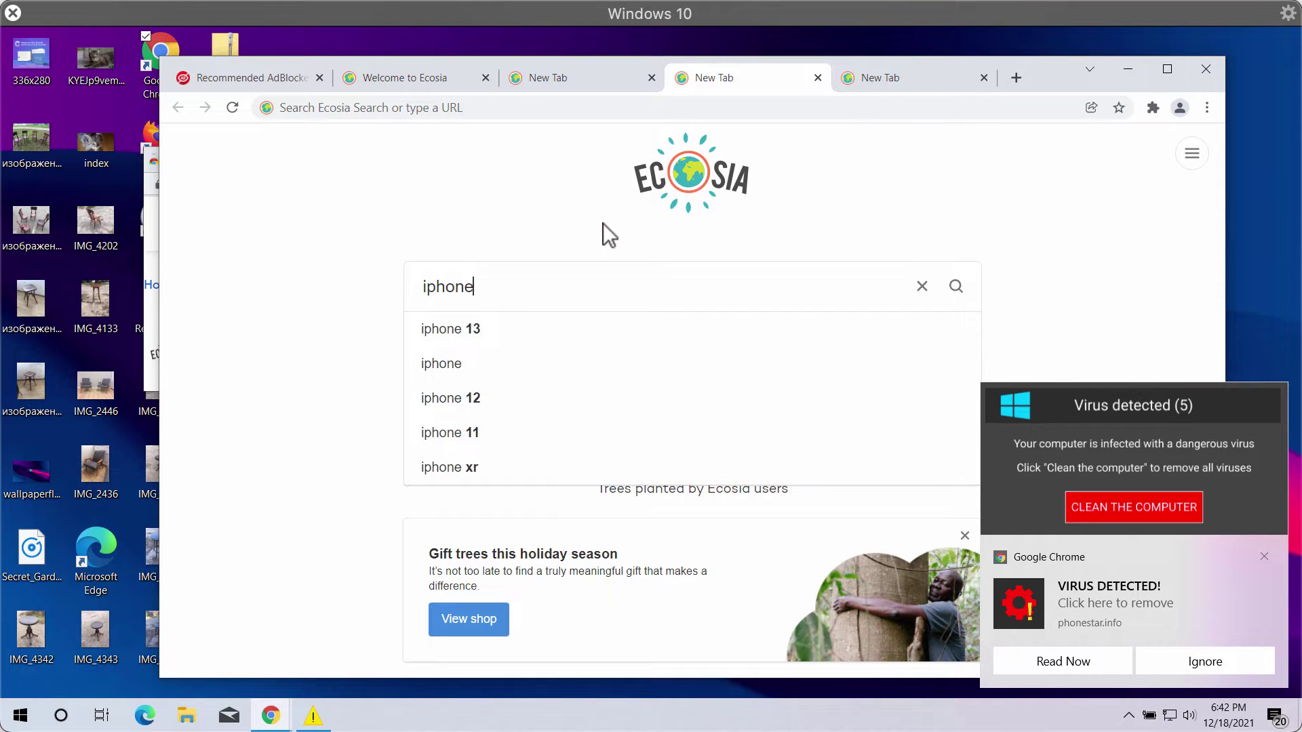
{"action": "key", "text": "Return"}
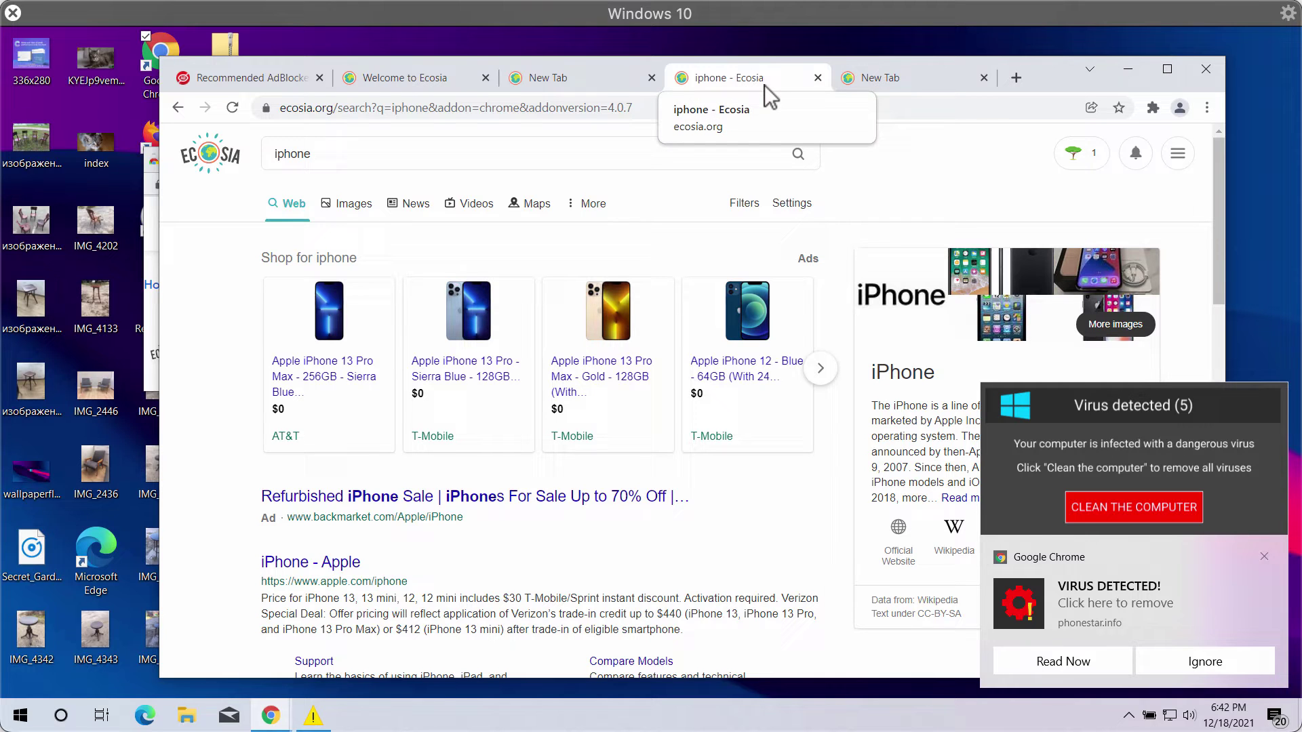
{"action": "left_click", "coordinate": [818, 77]}
{"action": "left_click", "coordinate": [817, 78]}
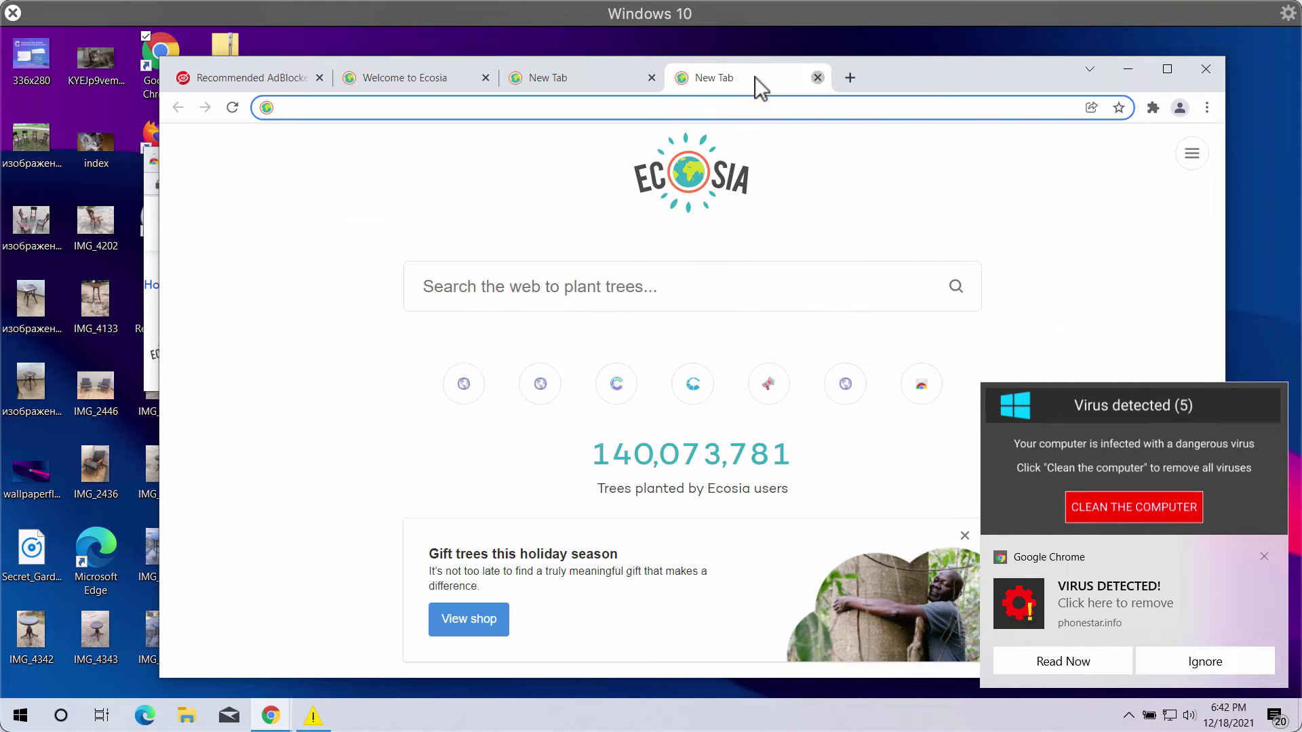
{"action": "key", "text": "ctrl+w"}
- Return to the Recommended AdBlocker tab and highlight the scam domain in the address bar
{"action": "left_click", "coordinate": [275, 76]}
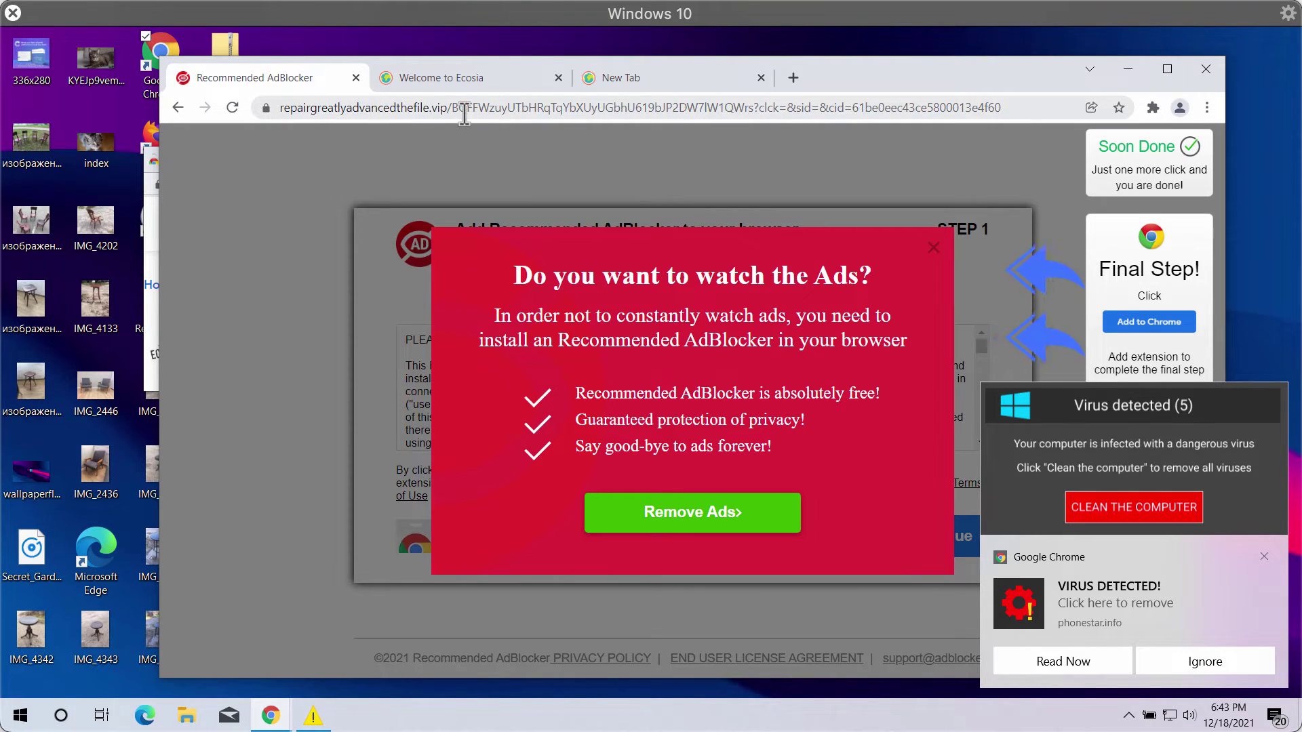
{"action": "left_click_drag", "start_coordinate": [445, 108], "coordinate": [291, 111]}
{"action": "left_click", "coordinate": [594, 108]}
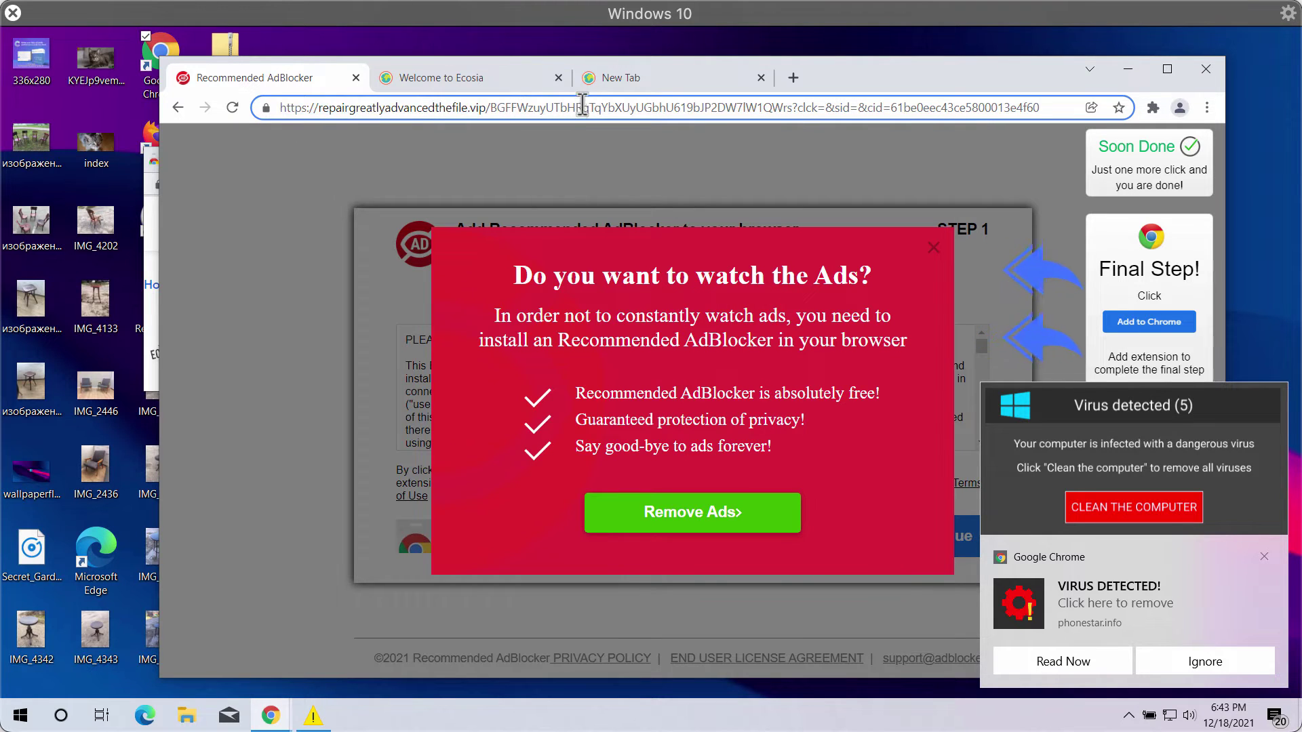
- Close the Welcome to Ecosia tab and the next tab, then open a new Ecosia tab
{"action": "left_click", "coordinate": [543, 83]}
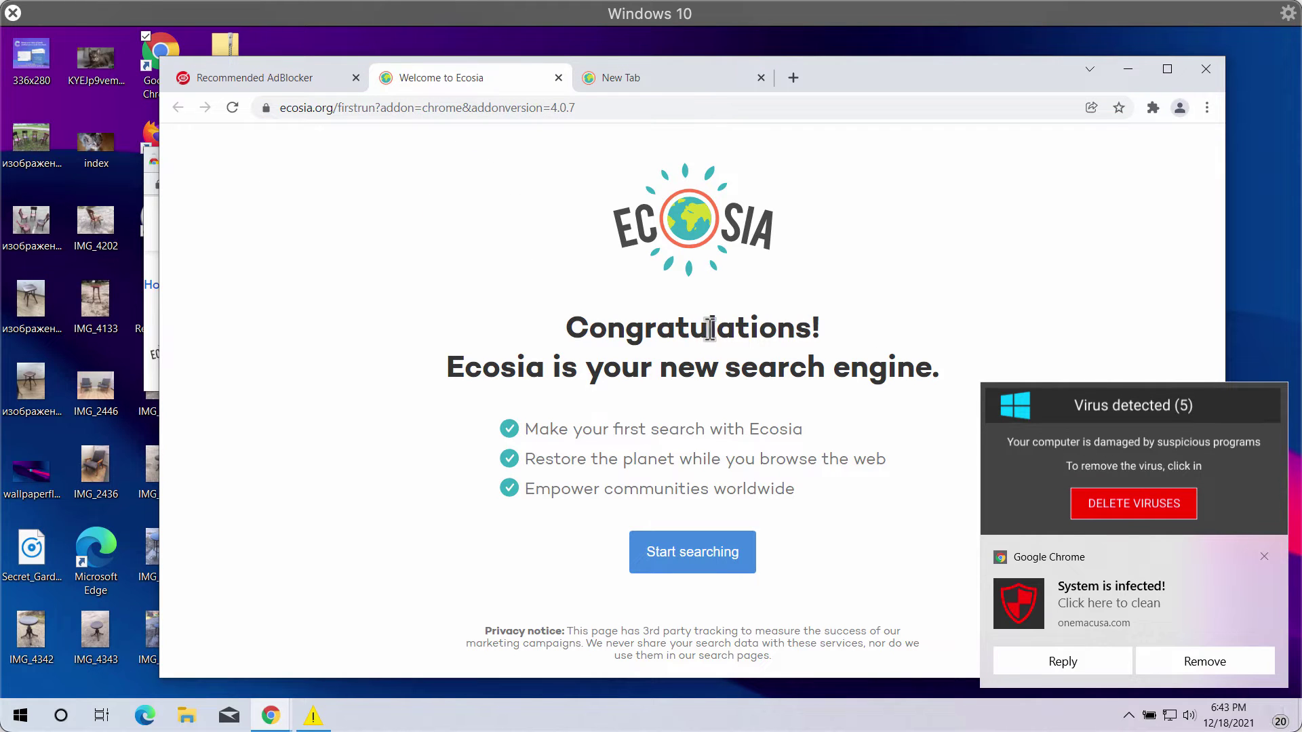
{"action": "left_click", "coordinate": [558, 77]}
{"action": "left_click", "coordinate": [557, 77]}
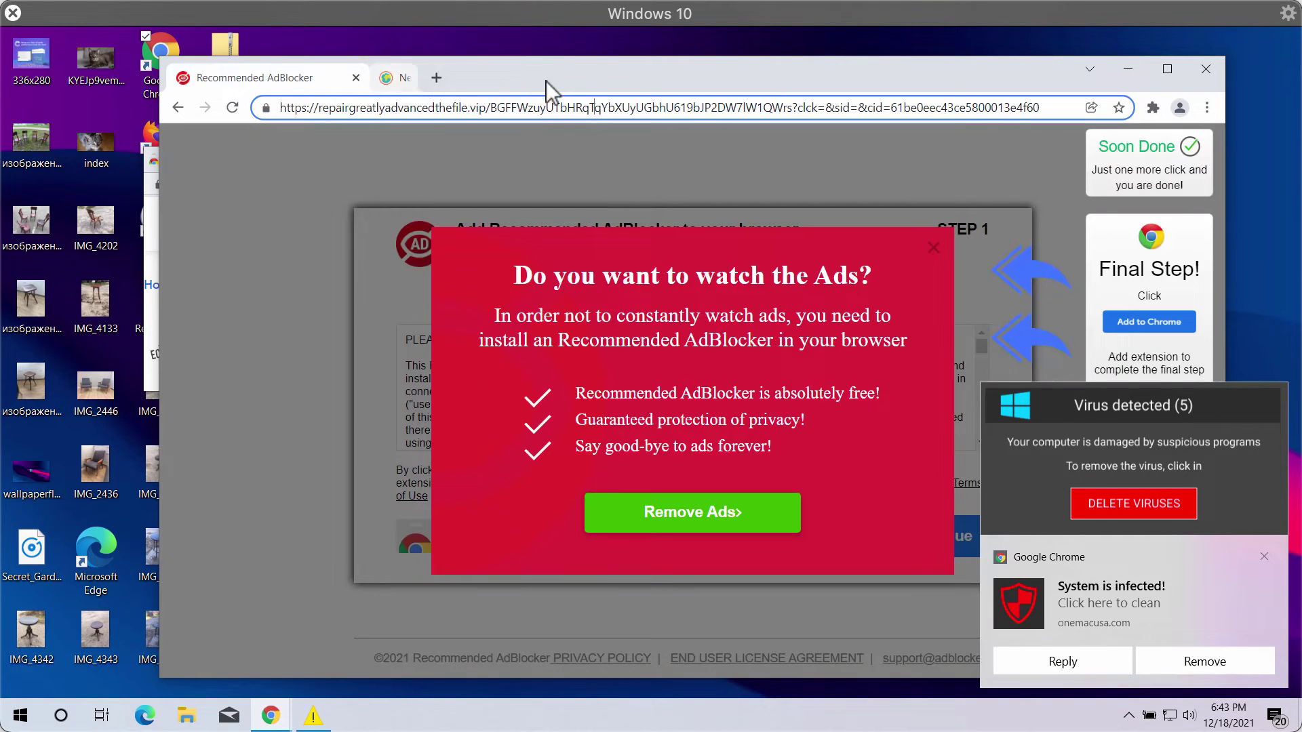
{"action": "left_click", "coordinate": [388, 78]}
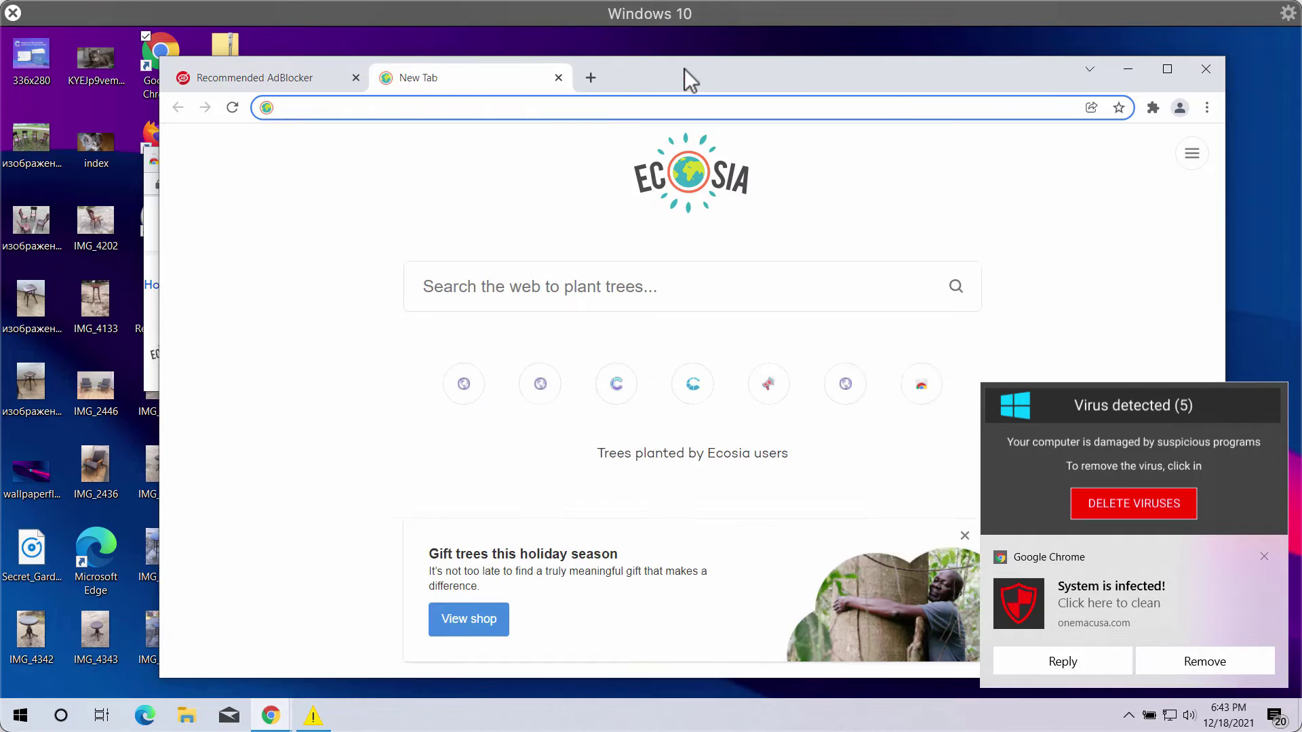
{"action": "left_click_drag", "start_coordinate": [685, 68], "coordinate": [494, 64]}
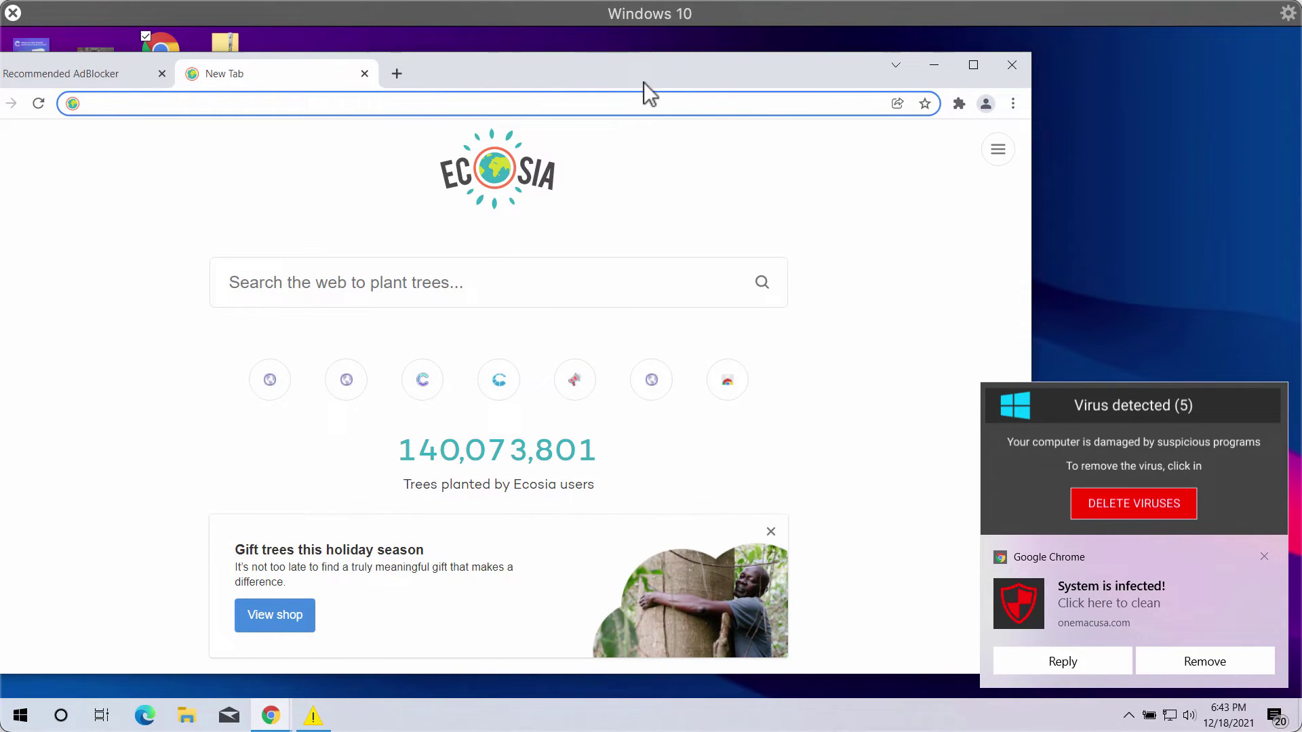
- Open Chrome's extensions management page from the main menu
{"action": "left_click", "coordinate": [1013, 103]}
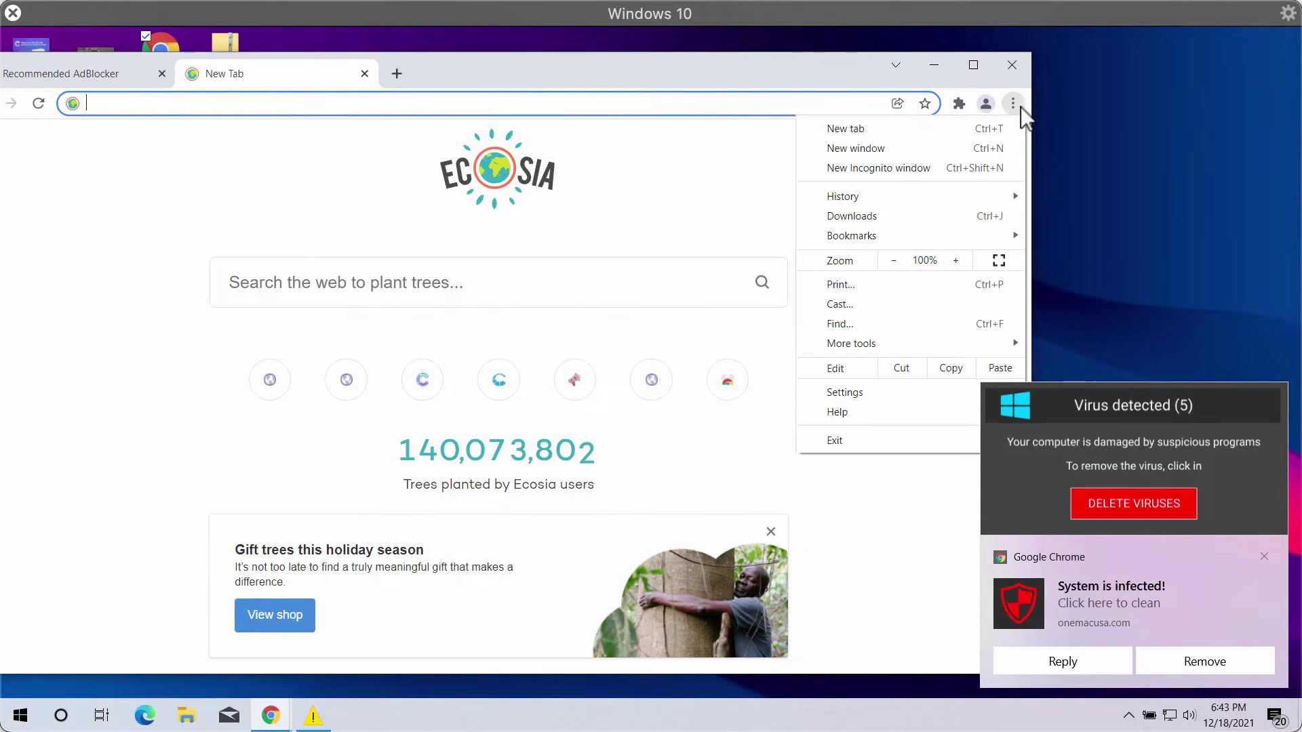
{"action": "mouse_move", "coordinate": [876, 336]}
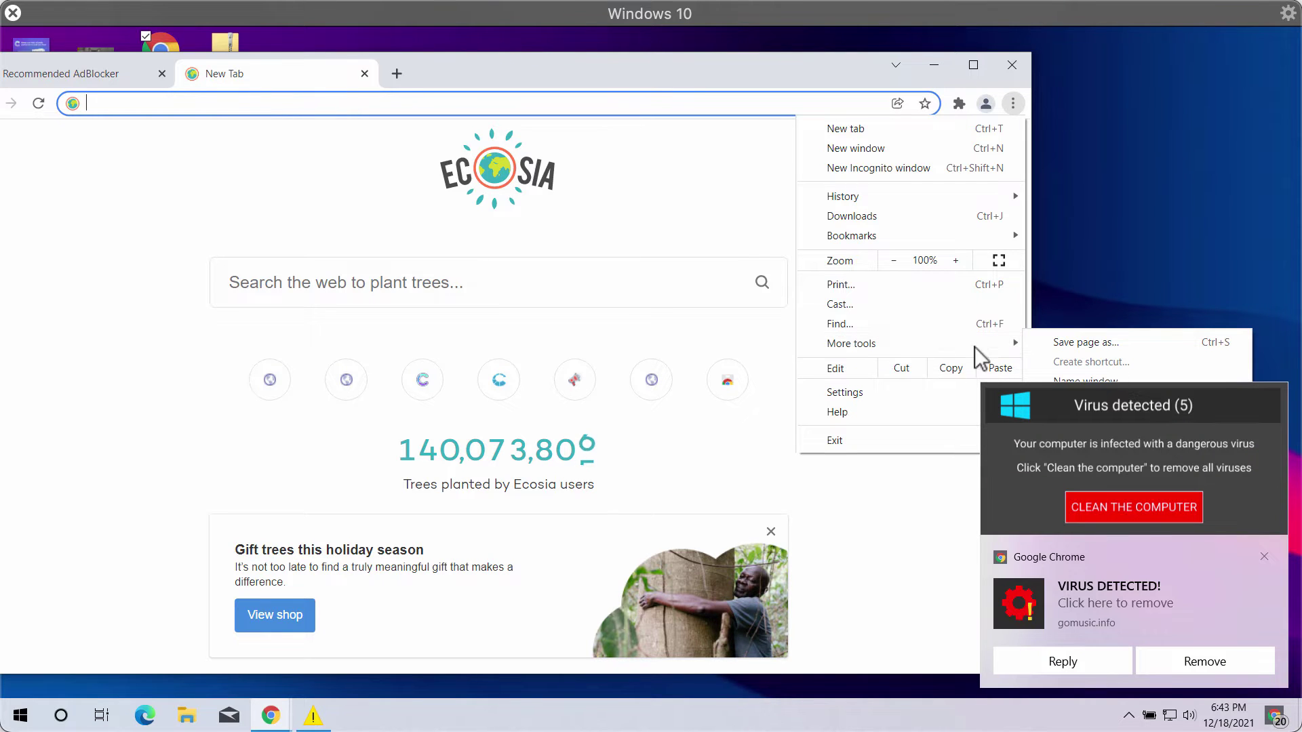
{"action": "left_click_drag", "start_coordinate": [763, 72], "coordinate": [278, 46]}
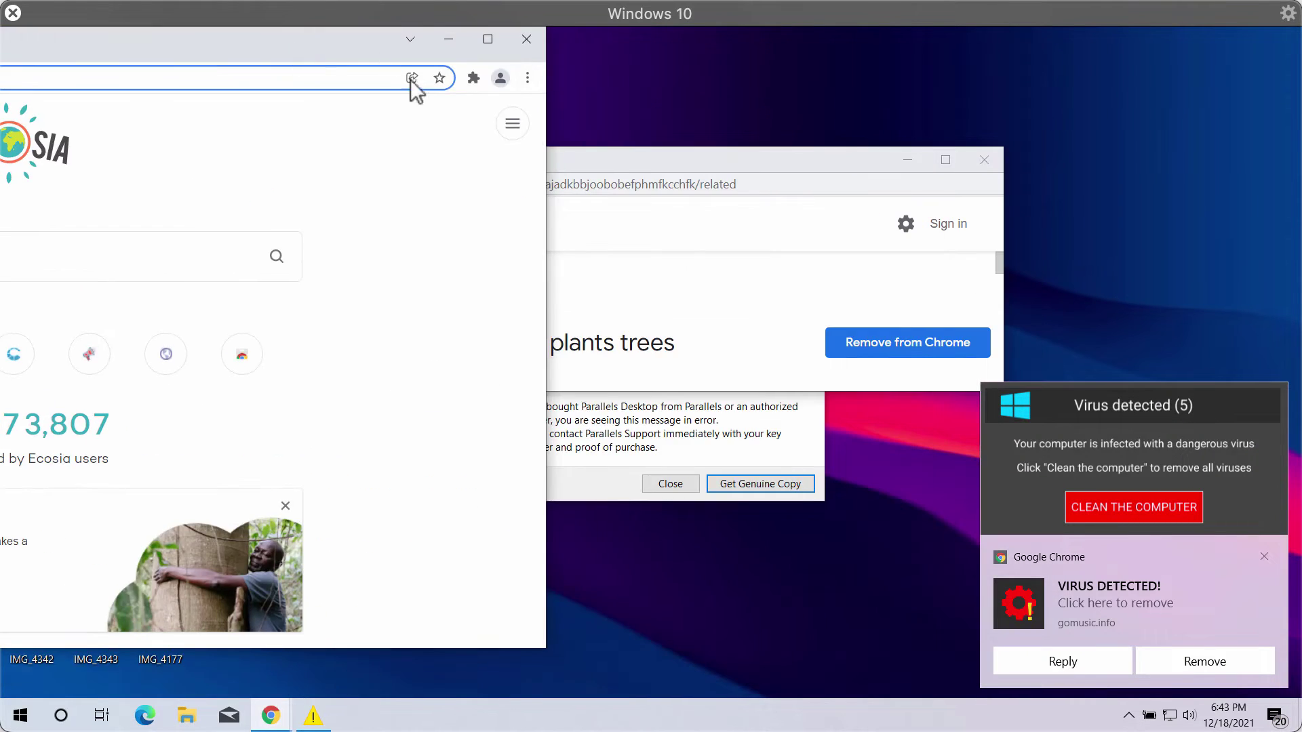
{"action": "left_click", "coordinate": [528, 78]}
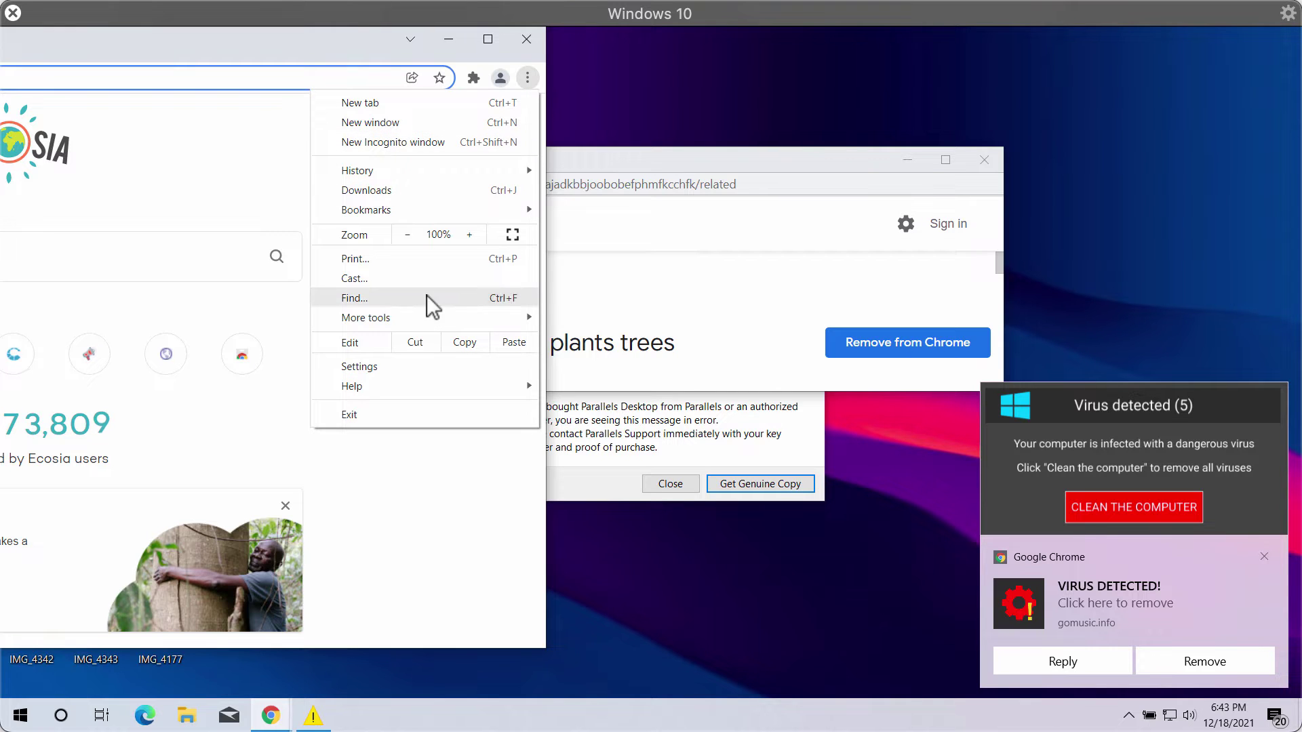
{"action": "mouse_move", "coordinate": [422, 323]}
{"action": "left_click", "coordinate": [607, 400]}
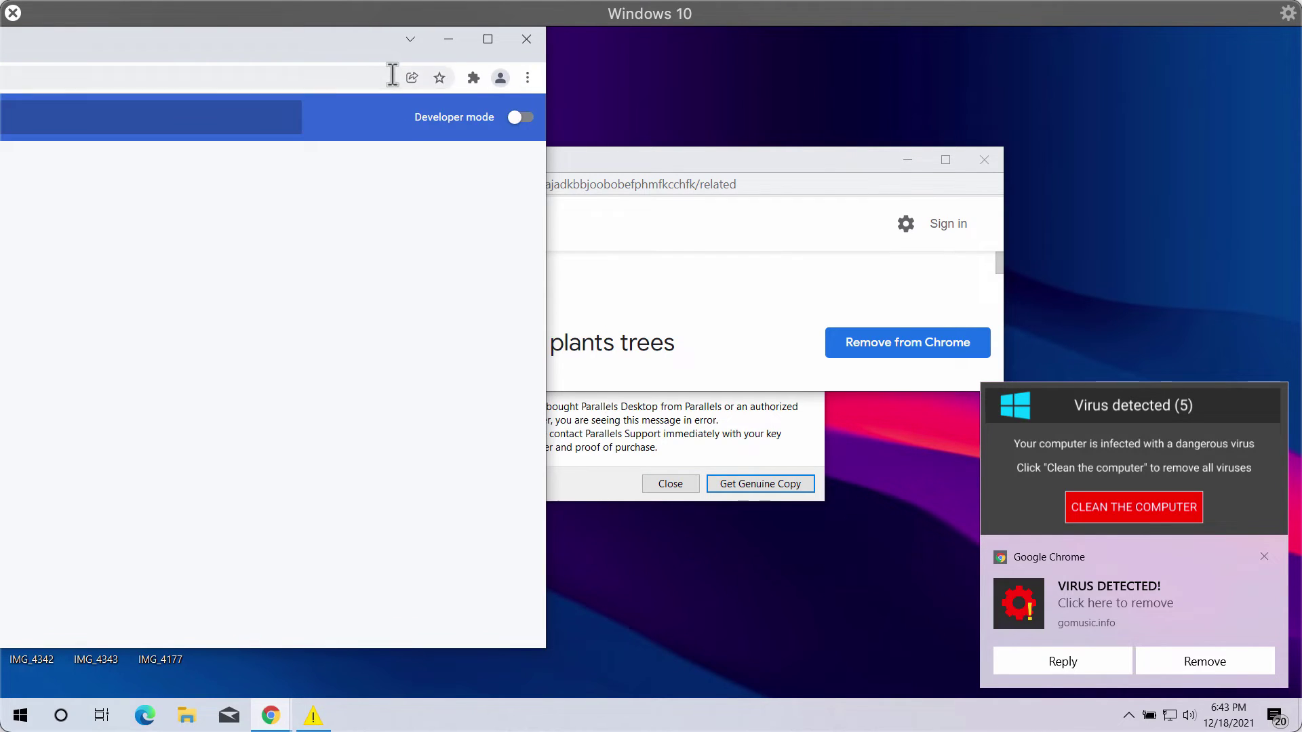
{"action": "left_click_drag", "start_coordinate": [352, 46], "coordinate": [975, 60]}
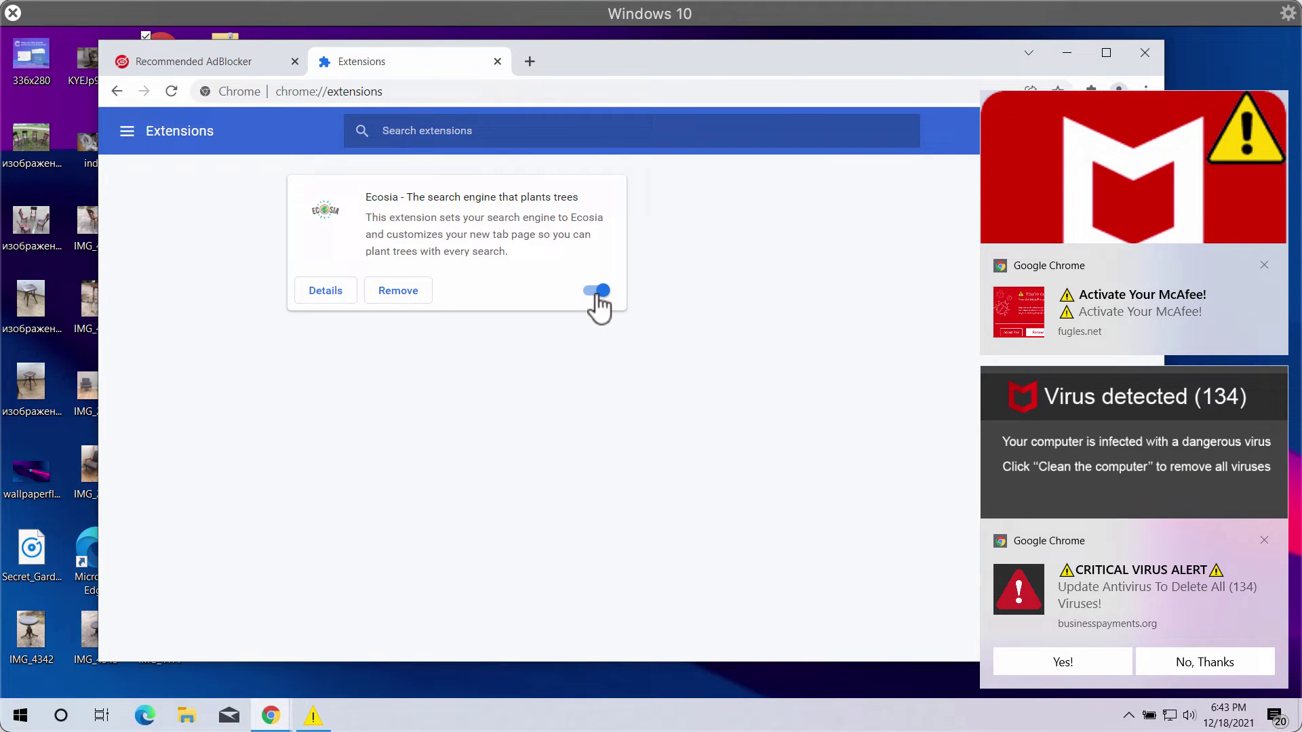
- Turn off and remove the Ecosia extension, then close its uninstall feedback page
{"action": "left_click", "coordinate": [597, 291]}
{"action": "left_click", "coordinate": [400, 299]}
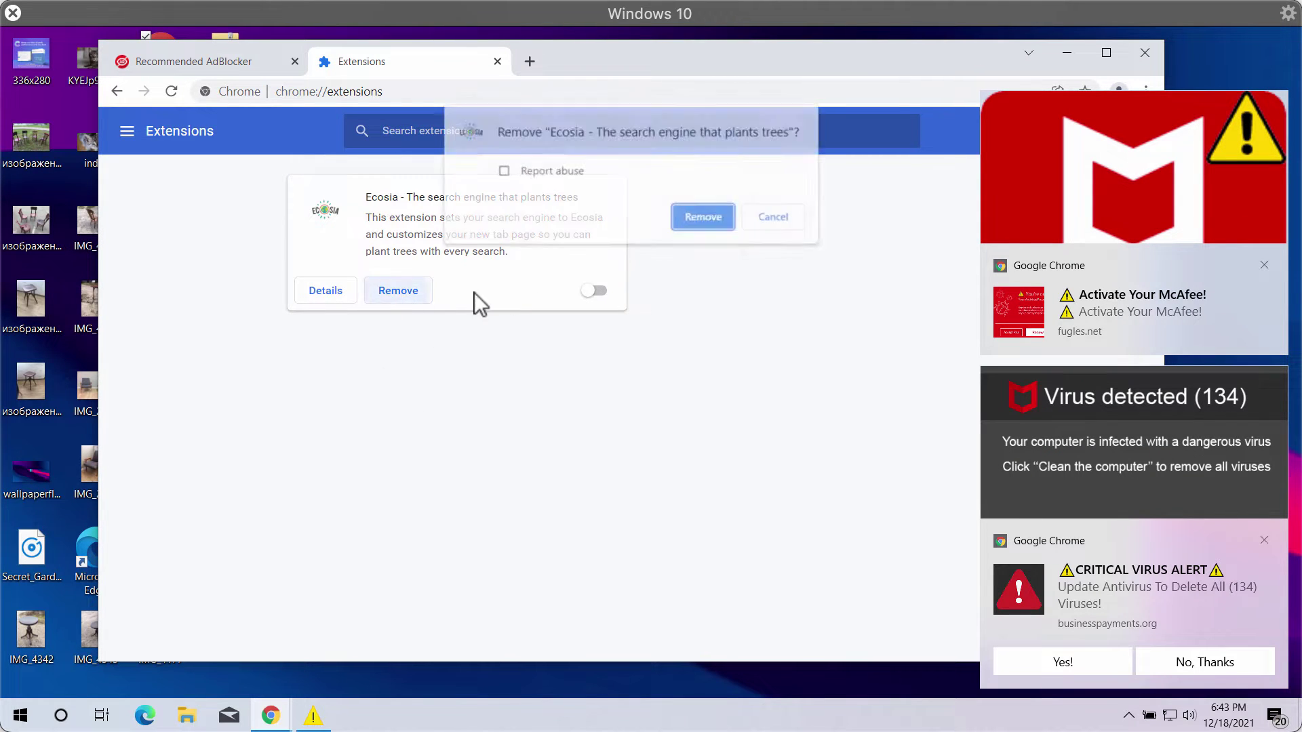
{"action": "left_click", "coordinate": [722, 223]}
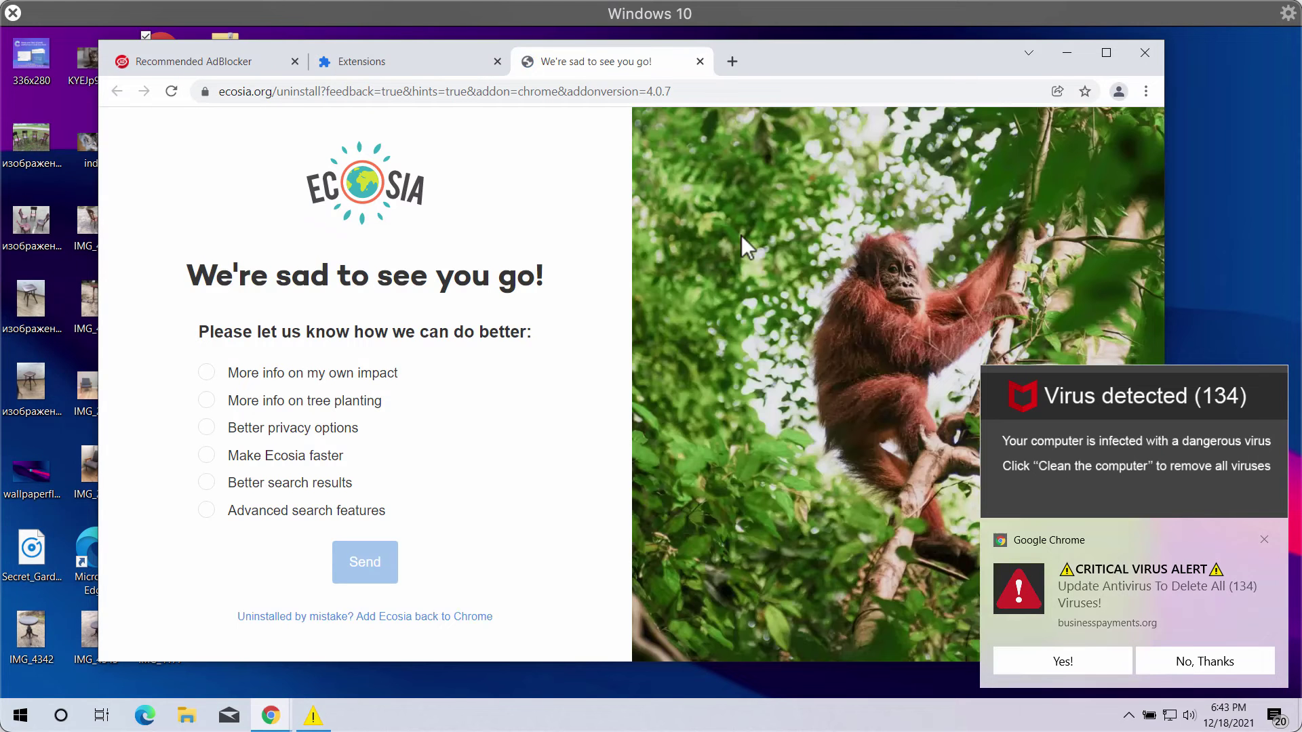
{"action": "left_click", "coordinate": [699, 60]}
{"action": "left_click_drag", "start_coordinate": [695, 59], "coordinate": [800, 62]}
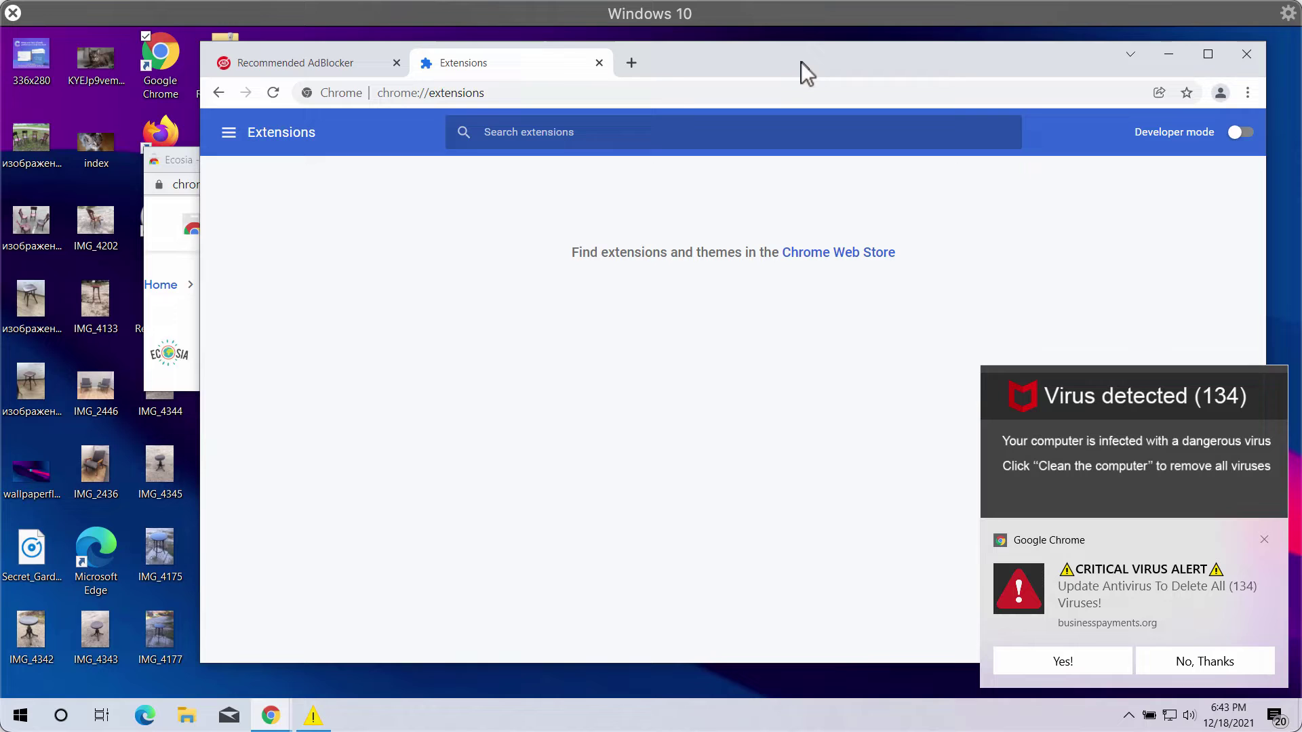
- Close the extensions page and go to combocleaner.com in a new tab
{"action": "left_click", "coordinate": [599, 63]}
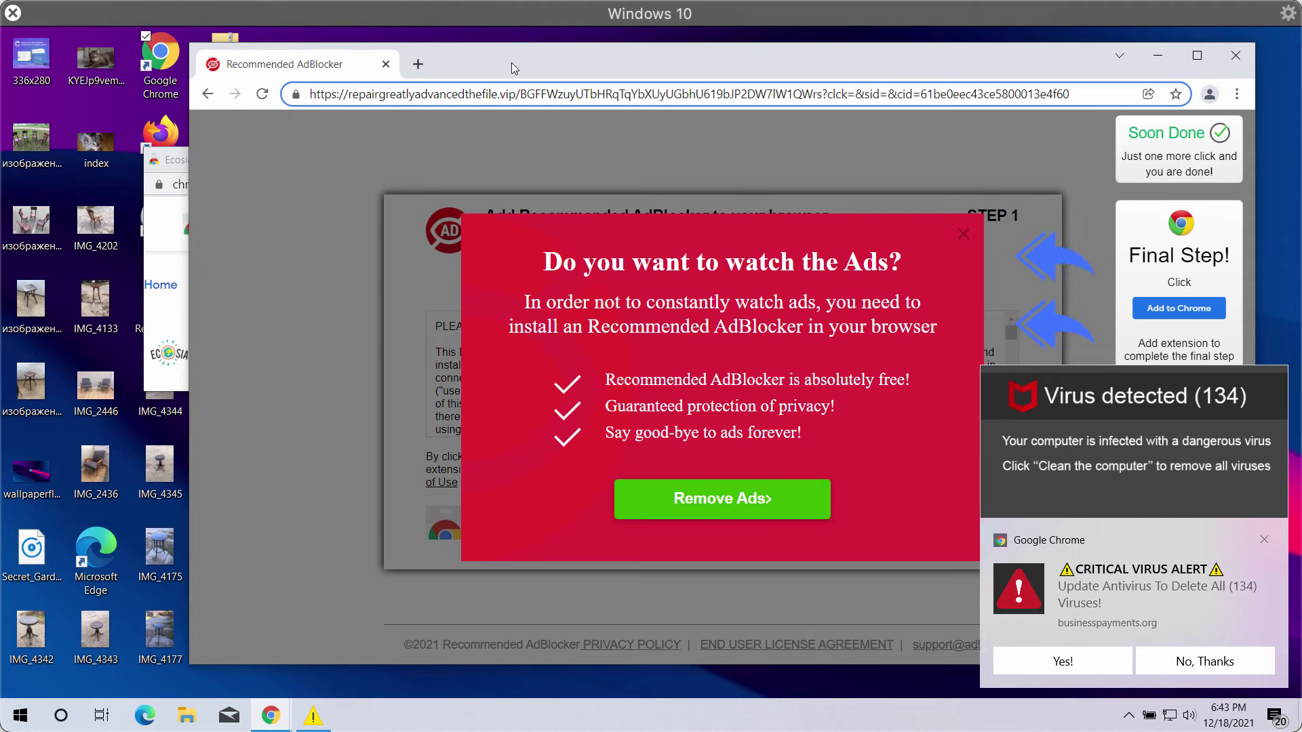
{"action": "left_click", "coordinate": [421, 66]}
{"action": "type", "text": "combocleaner.com"}
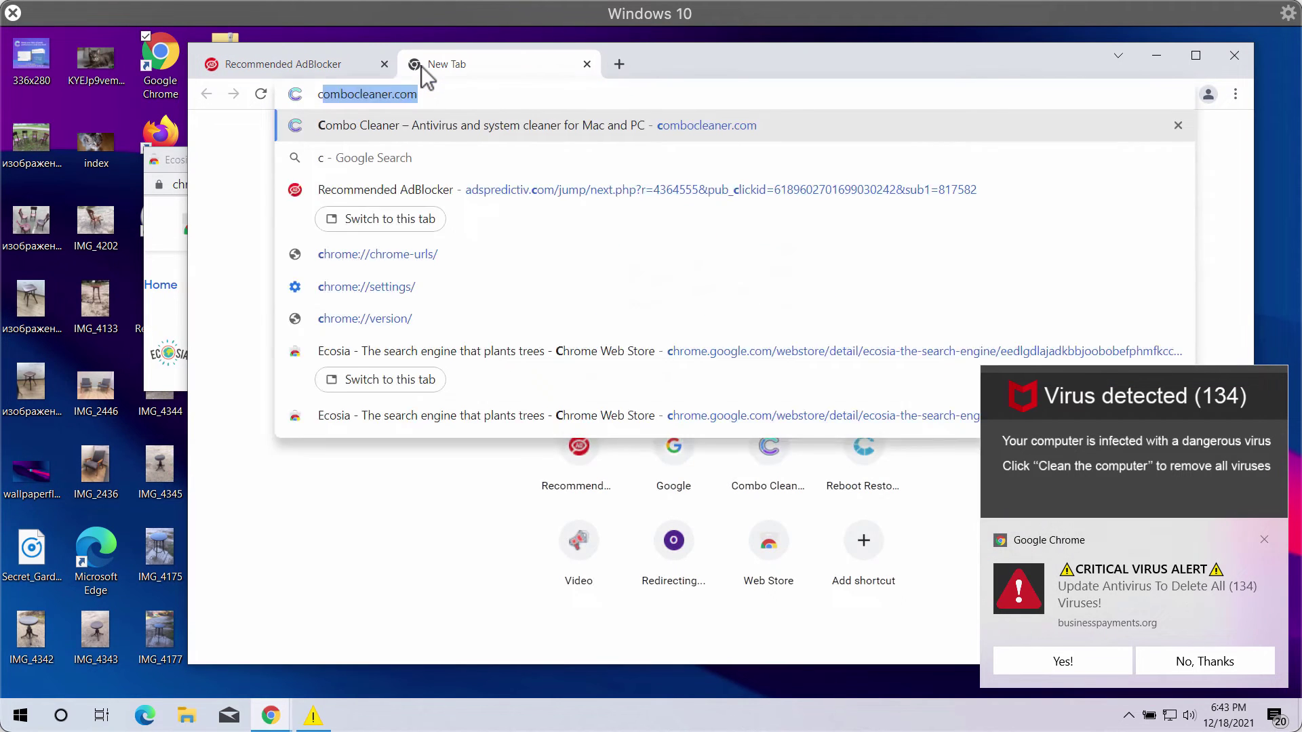
{"action": "key", "text": "Return"}
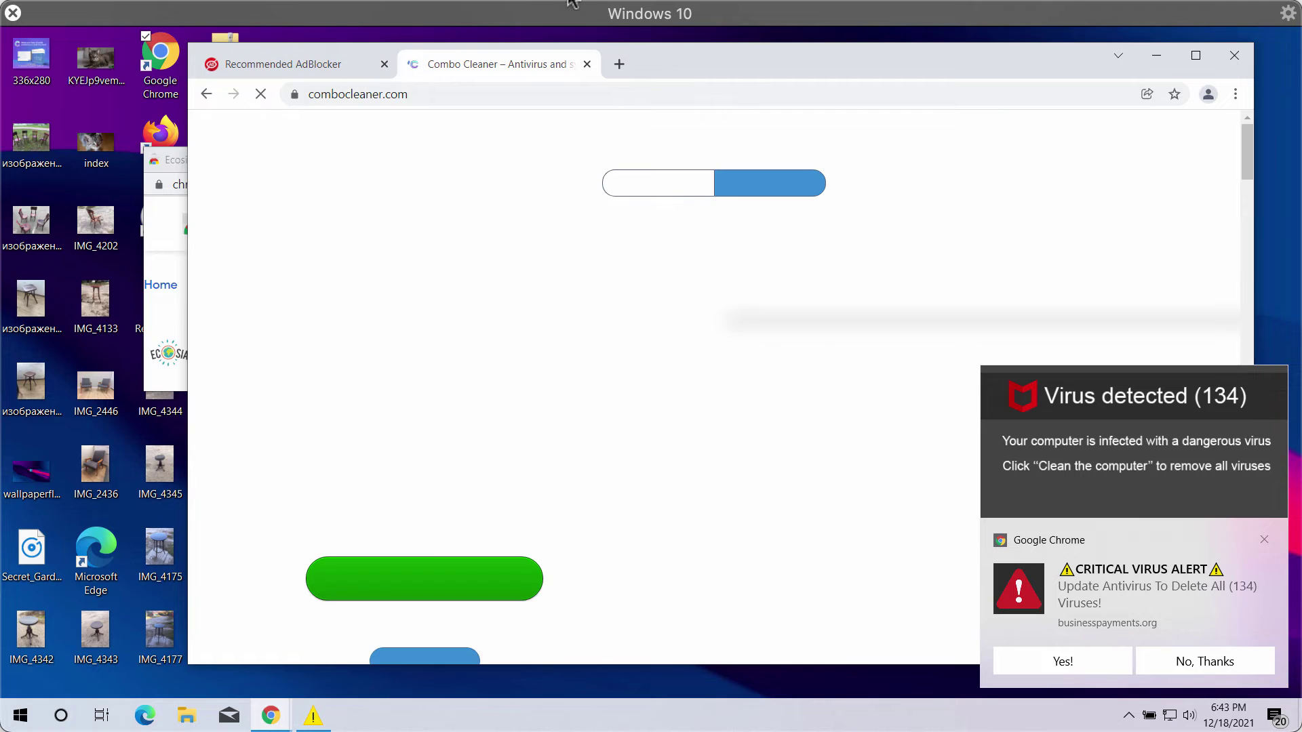
{"action": "left_click_drag", "start_coordinate": [678, 53], "coordinate": [669, 61]}
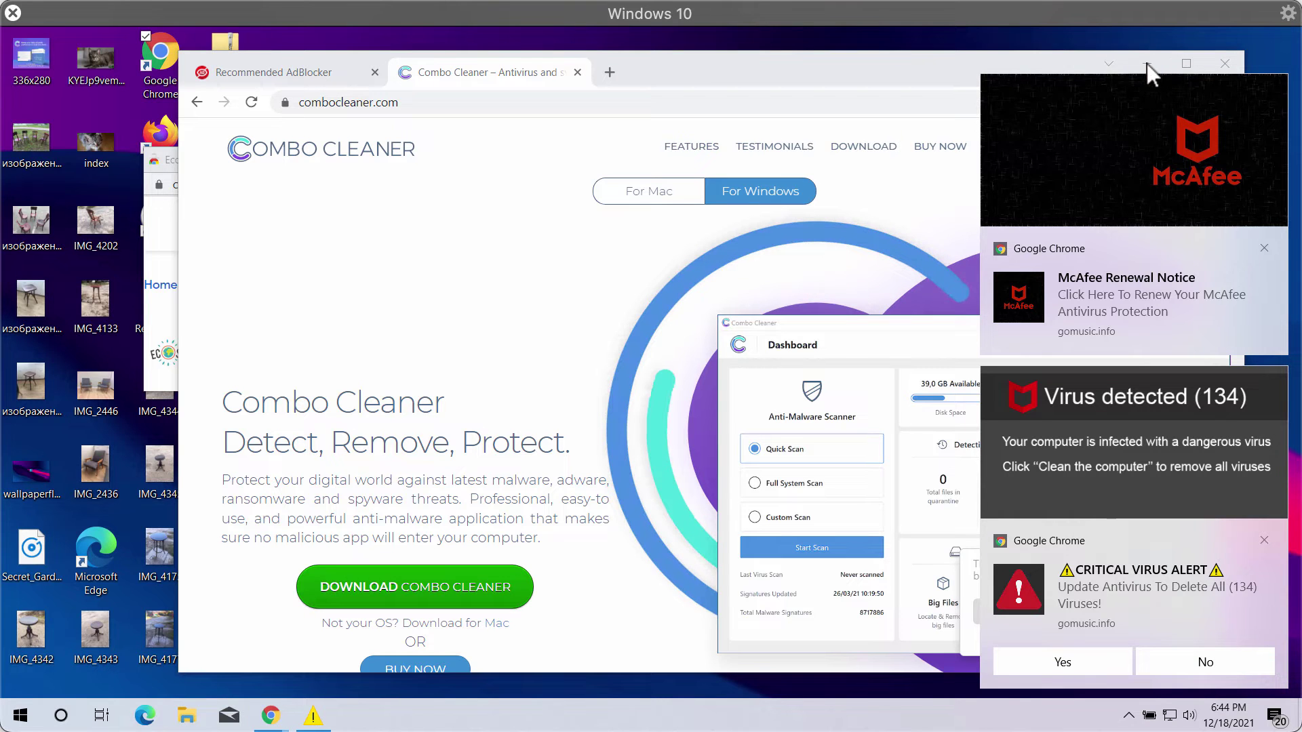
- Minimise the Ecosia Web Store window and move the browser down to expose desktop shortcuts
{"action": "left_click_drag", "start_coordinate": [832, 63], "coordinate": [797, 223]}
{"action": "left_click", "coordinate": [627, 161]}
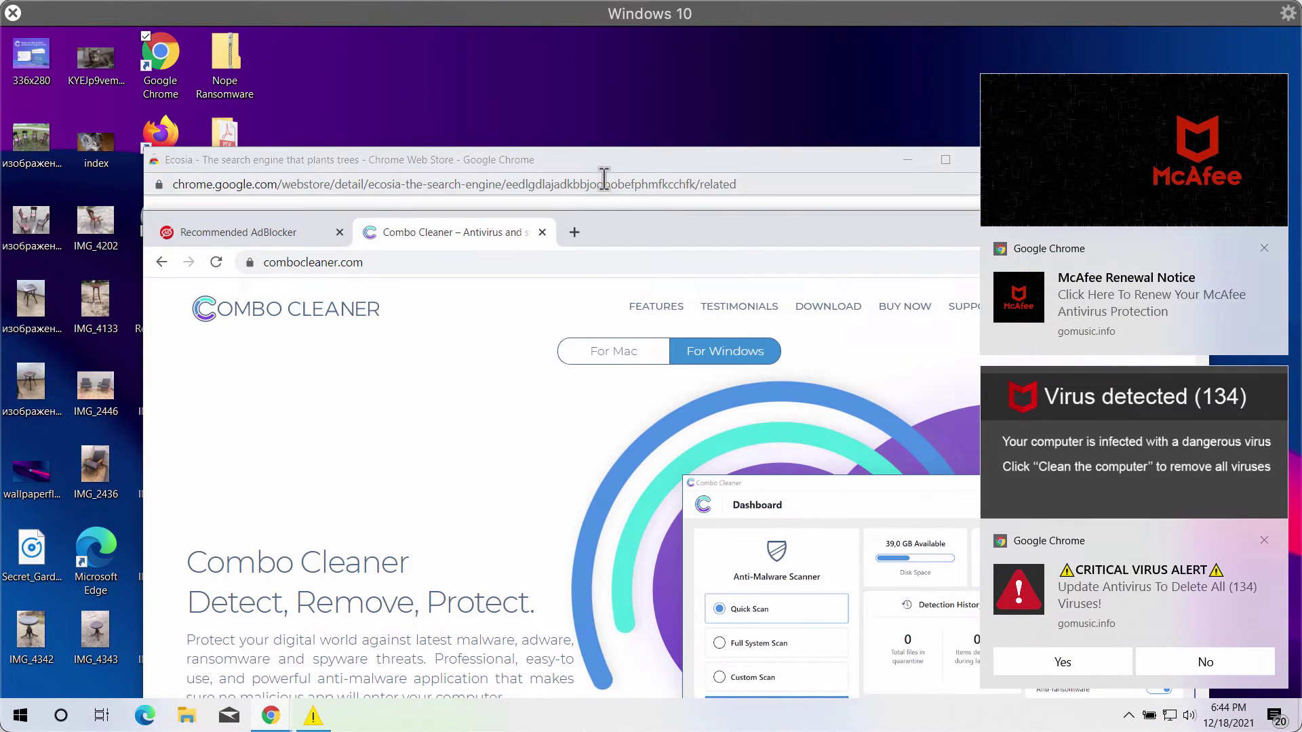
{"action": "left_click", "coordinate": [907, 160]}
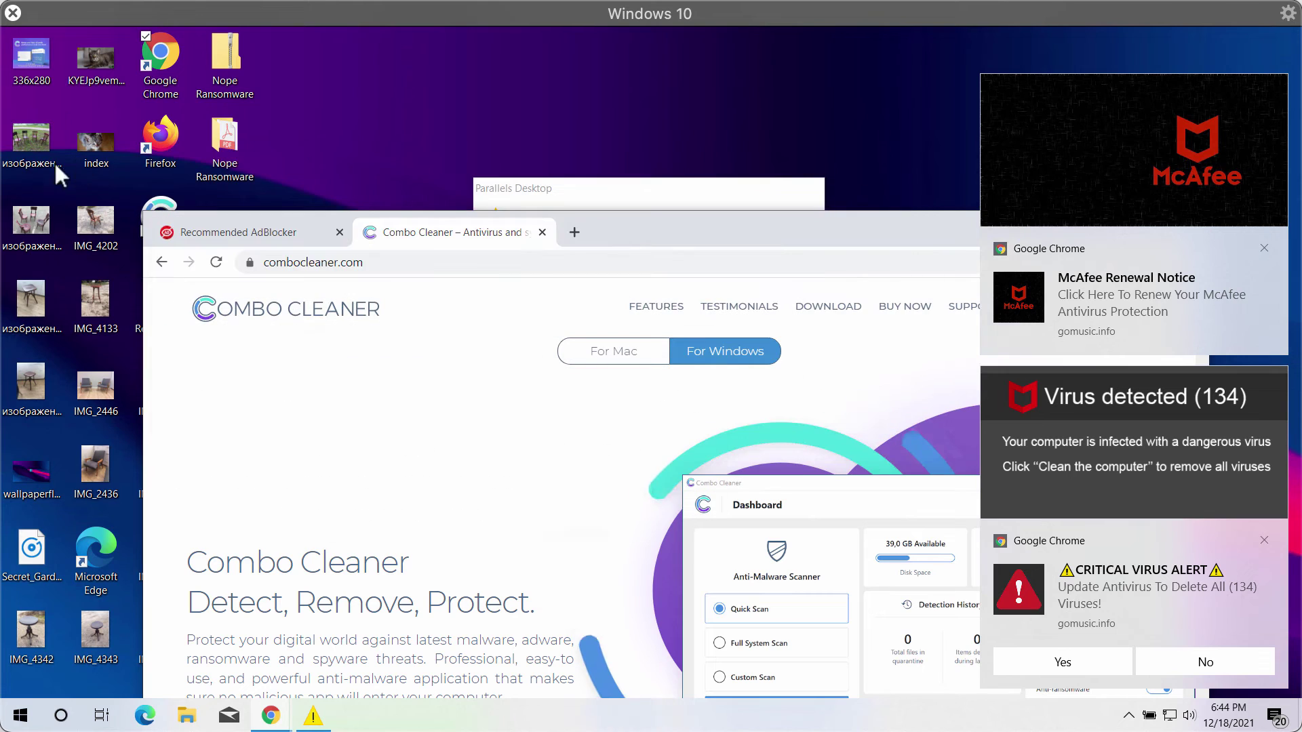
{"action": "left_click_drag", "start_coordinate": [649, 238], "coordinate": [645, 283]}
- Launch Combo Cleaner from its desktop icon, minimise Chrome, and start a Quick Scan
{"action": "double_click", "coordinate": [174, 225]}
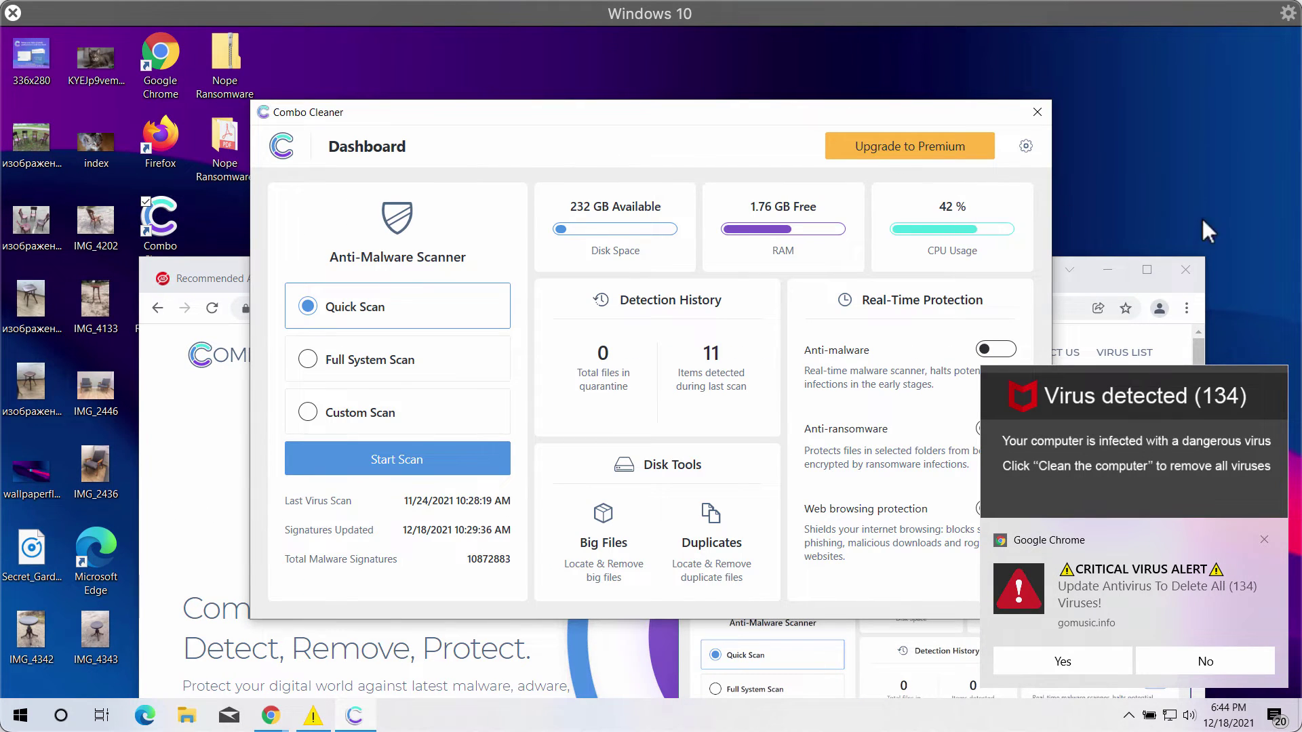
{"action": "left_click", "coordinate": [1108, 268]}
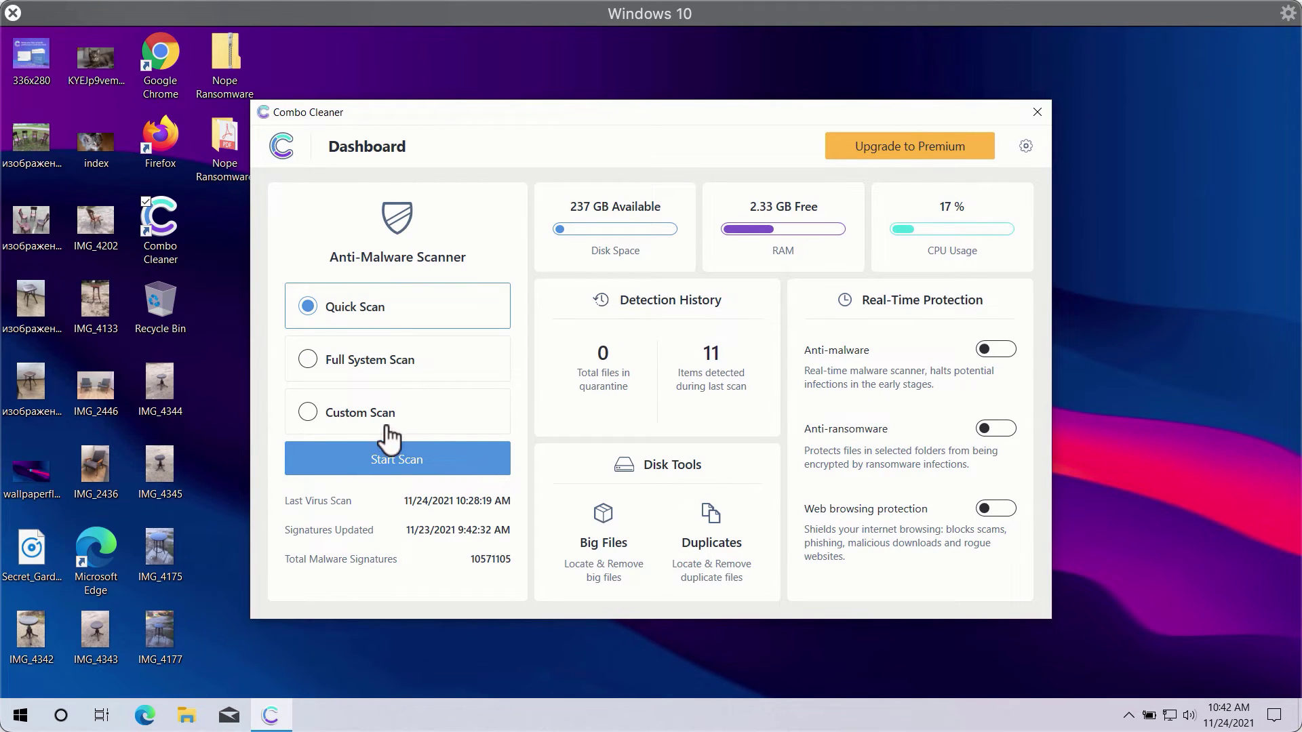
{"action": "left_click", "coordinate": [396, 468]}
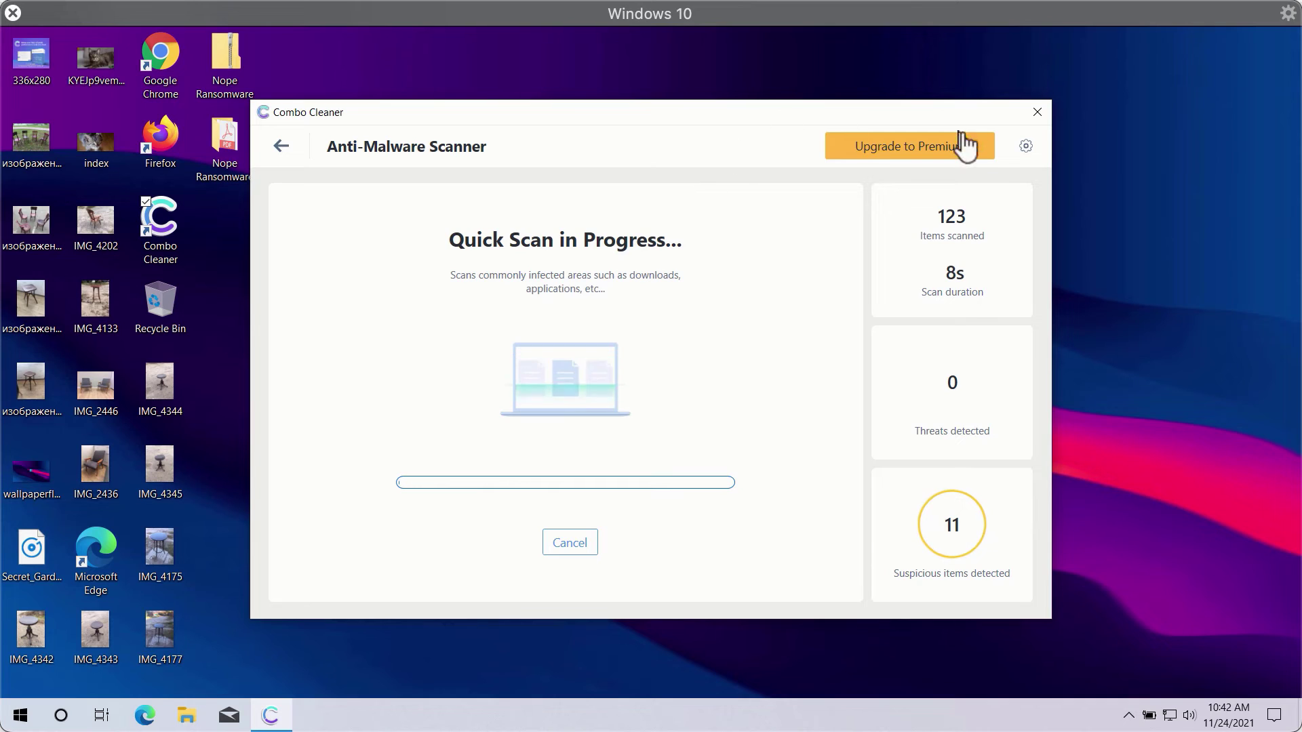
- Browse Combo Cleaner's Anti-Ransomware and Scheduled Scan settings, ending on General
{"action": "left_click", "coordinate": [1025, 146]}
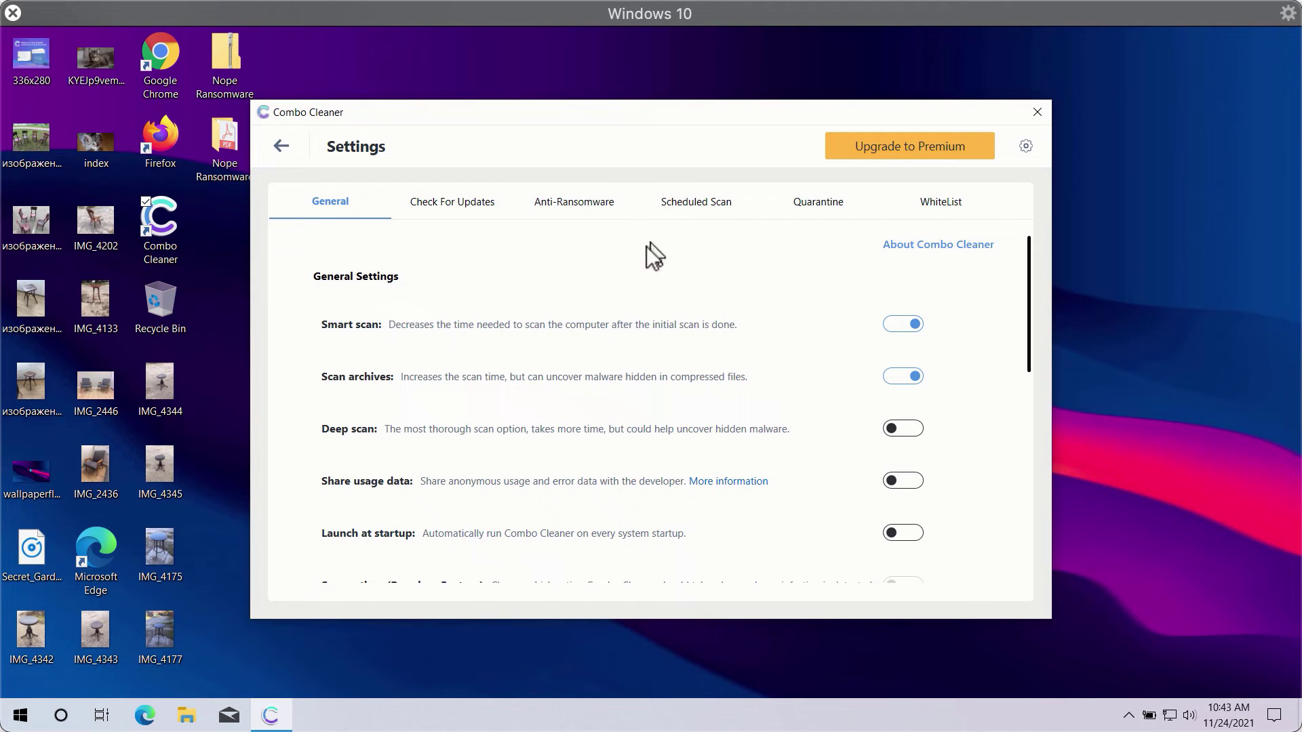
{"action": "left_click", "coordinate": [578, 204]}
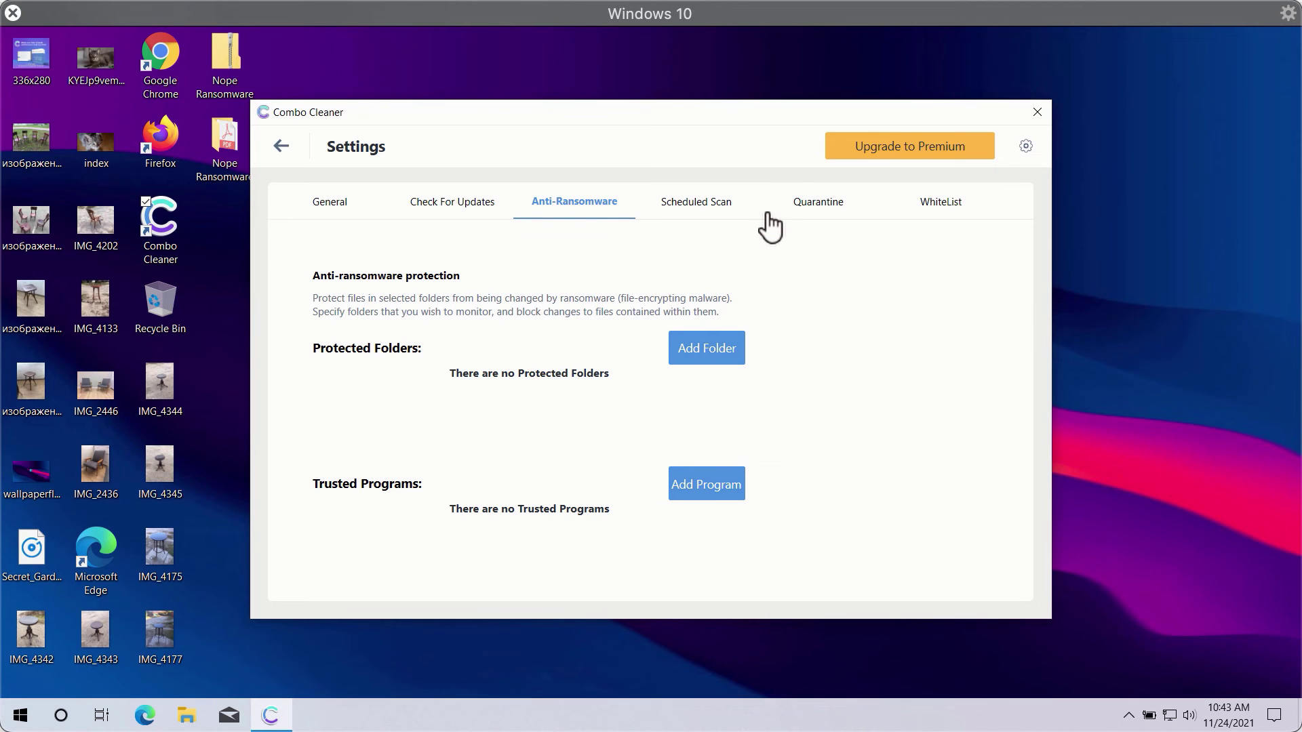
{"action": "left_click", "coordinate": [709, 214]}
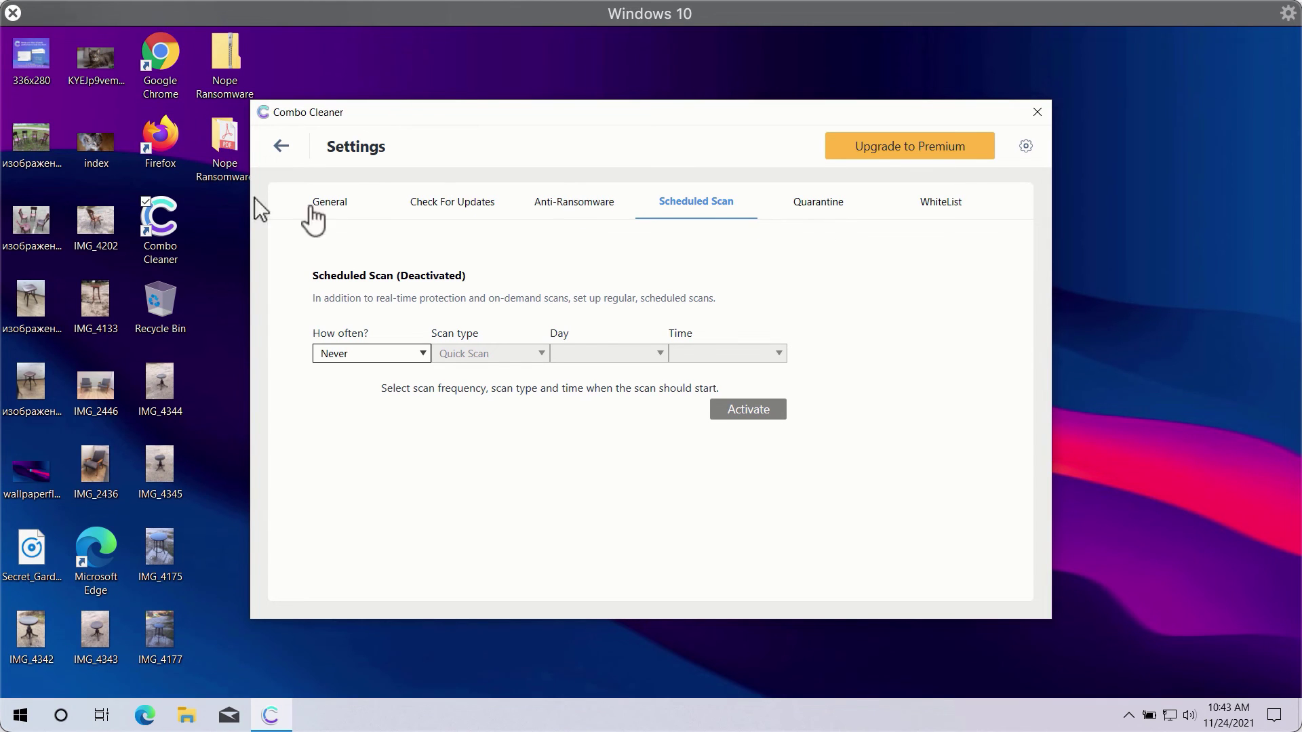
{"action": "left_click", "coordinate": [327, 205]}
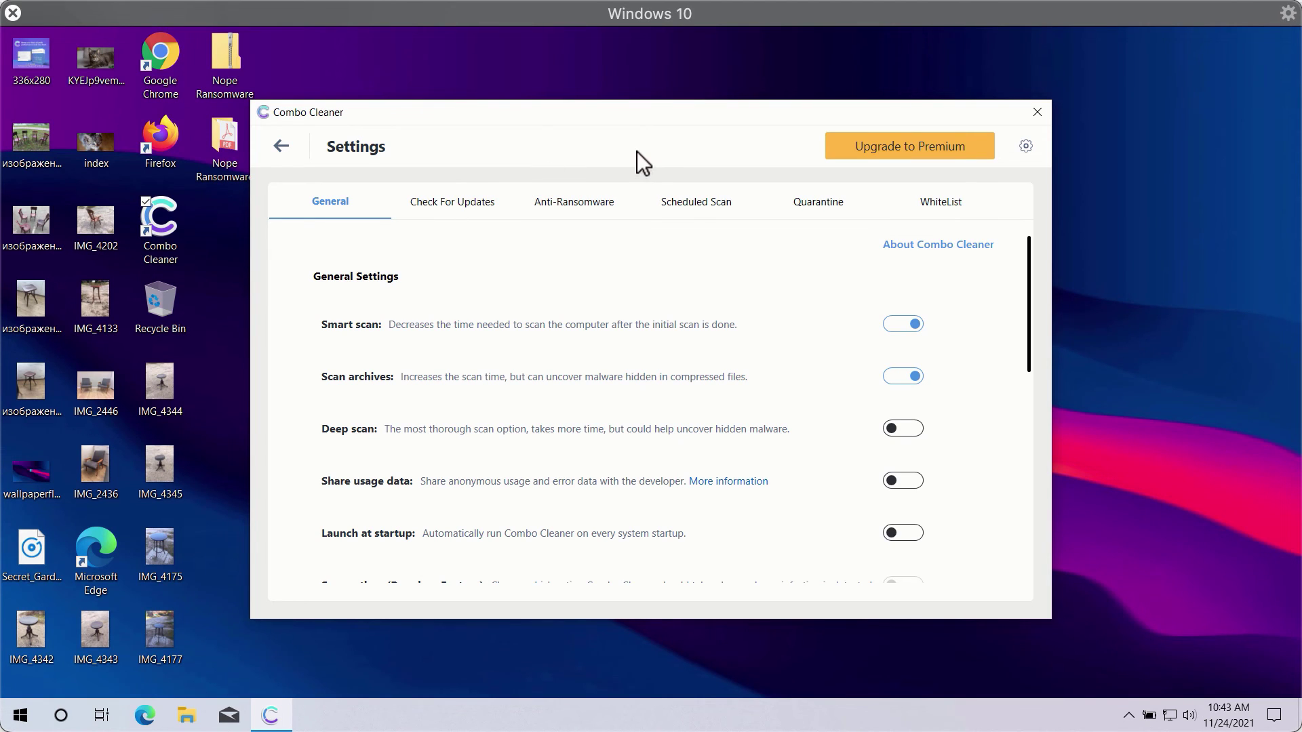
- Cancel the running Quick Scan and scroll through the 12 detected threats
{"action": "left_click", "coordinate": [281, 148]}
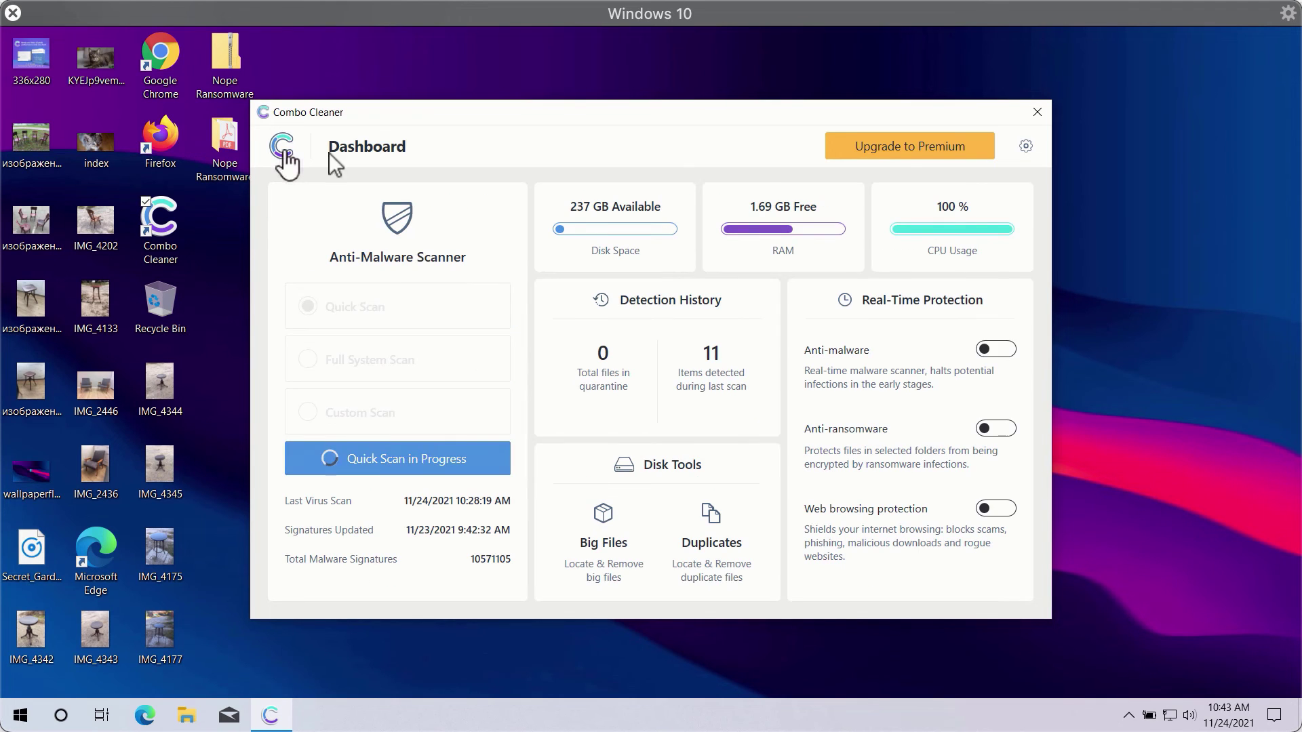
{"action": "left_click", "coordinate": [474, 459]}
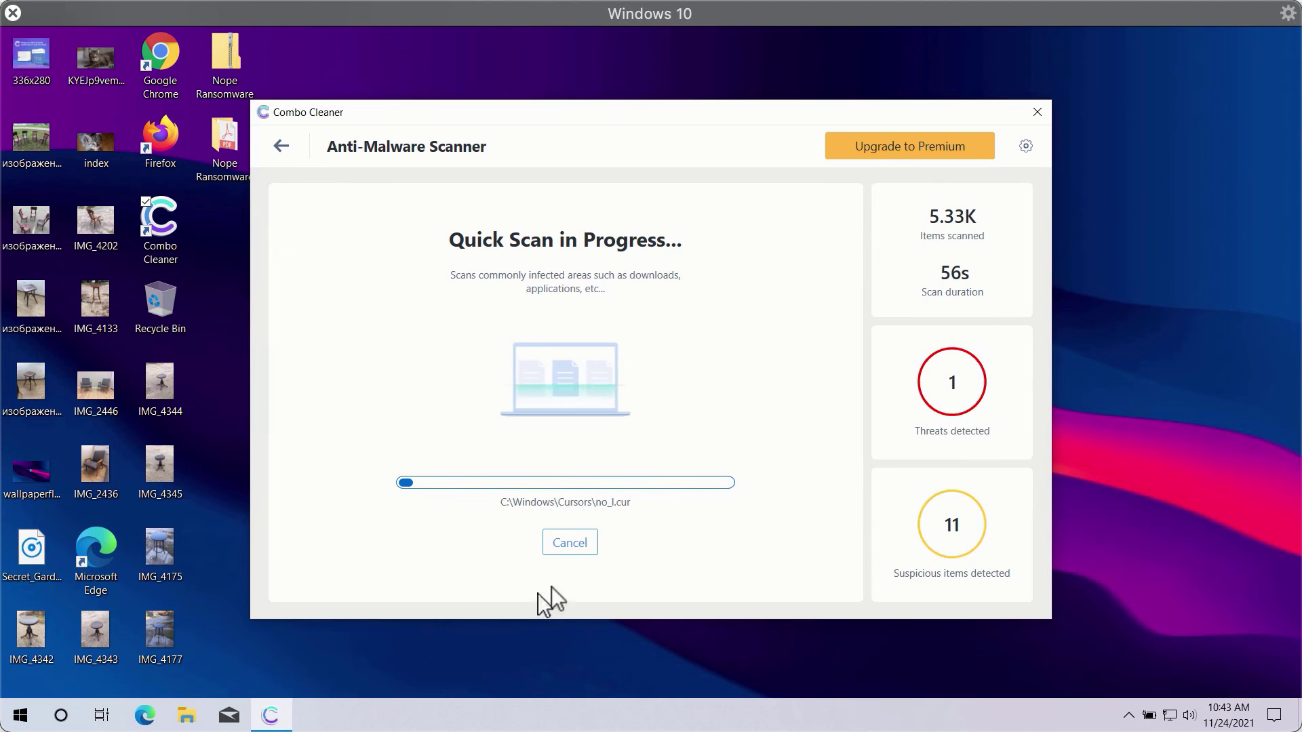
{"action": "left_click", "coordinate": [569, 546]}
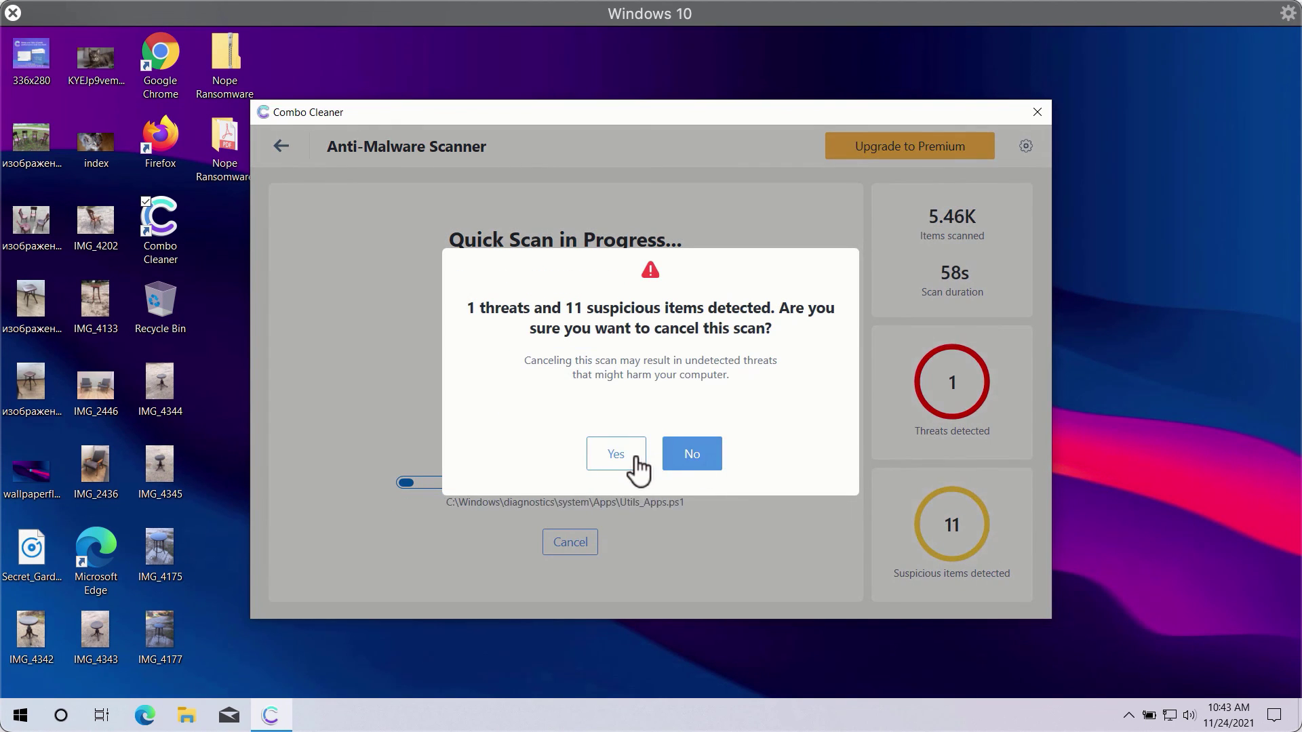
{"action": "left_click", "coordinate": [615, 455]}
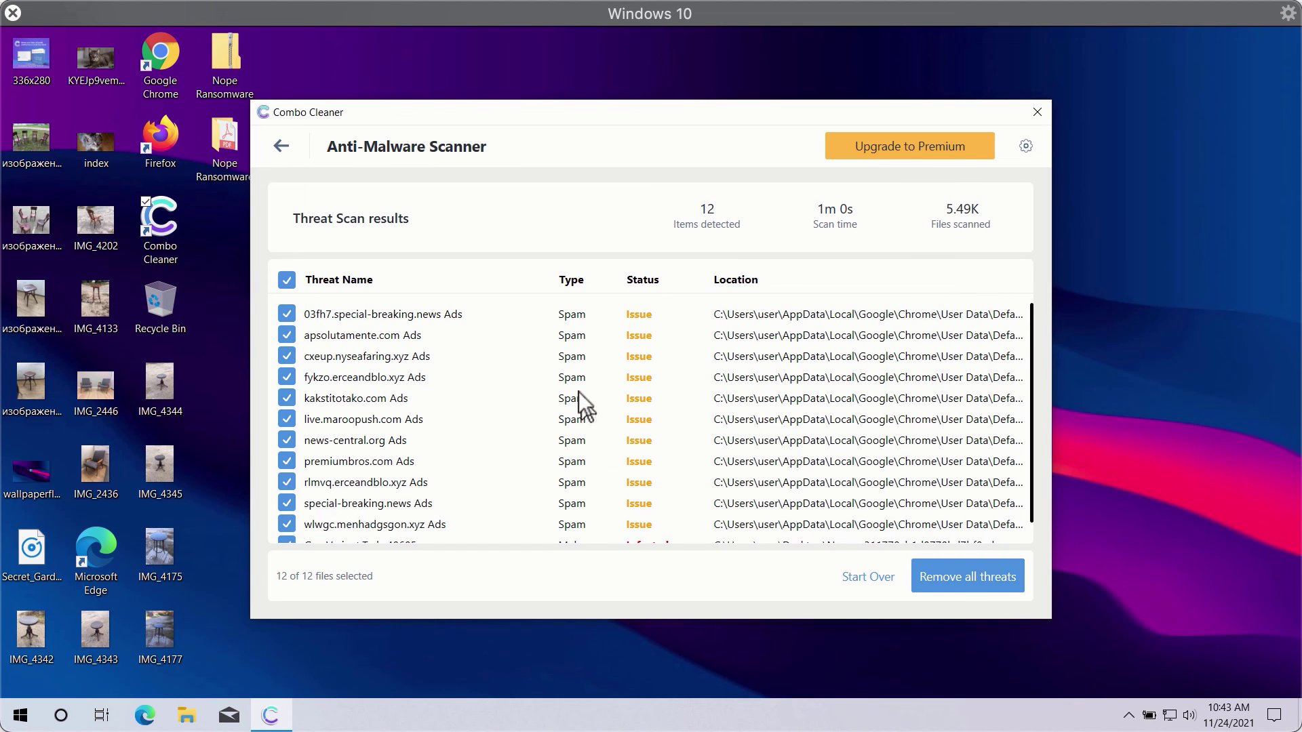
{"action": "scroll", "coordinate": [579, 397], "scroll_direction": "down", "scroll_amount": 1}
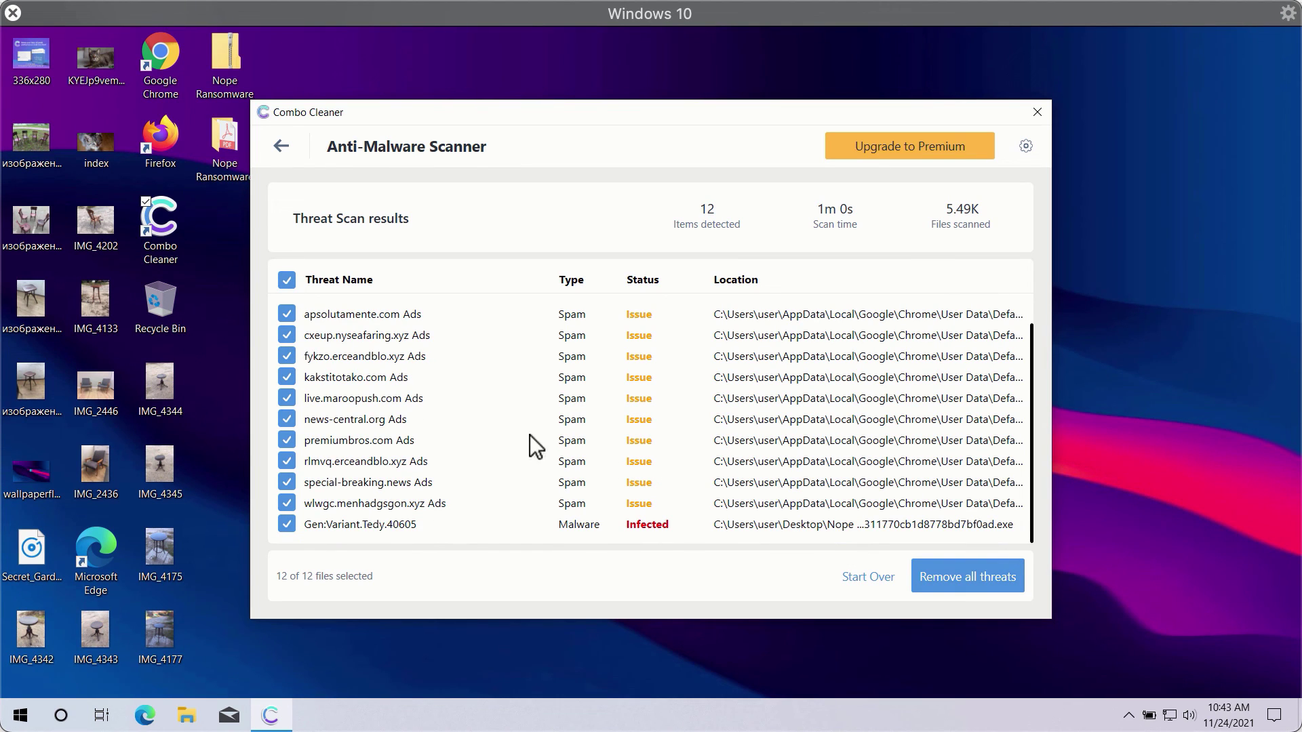
{"action": "scroll", "coordinate": [559, 429], "scroll_direction": "up", "scroll_amount": 1}
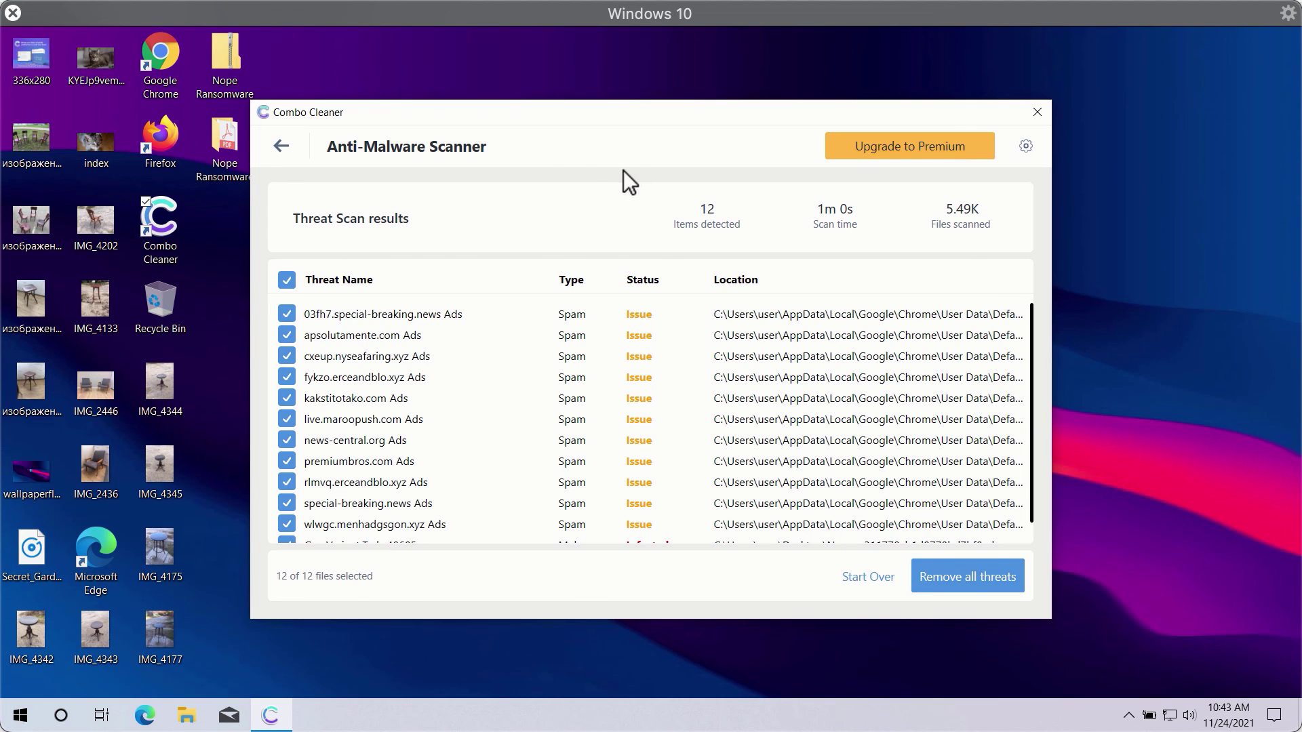
{"action": "scroll", "coordinate": [710, 414], "scroll_direction": "down", "scroll_amount": 1}
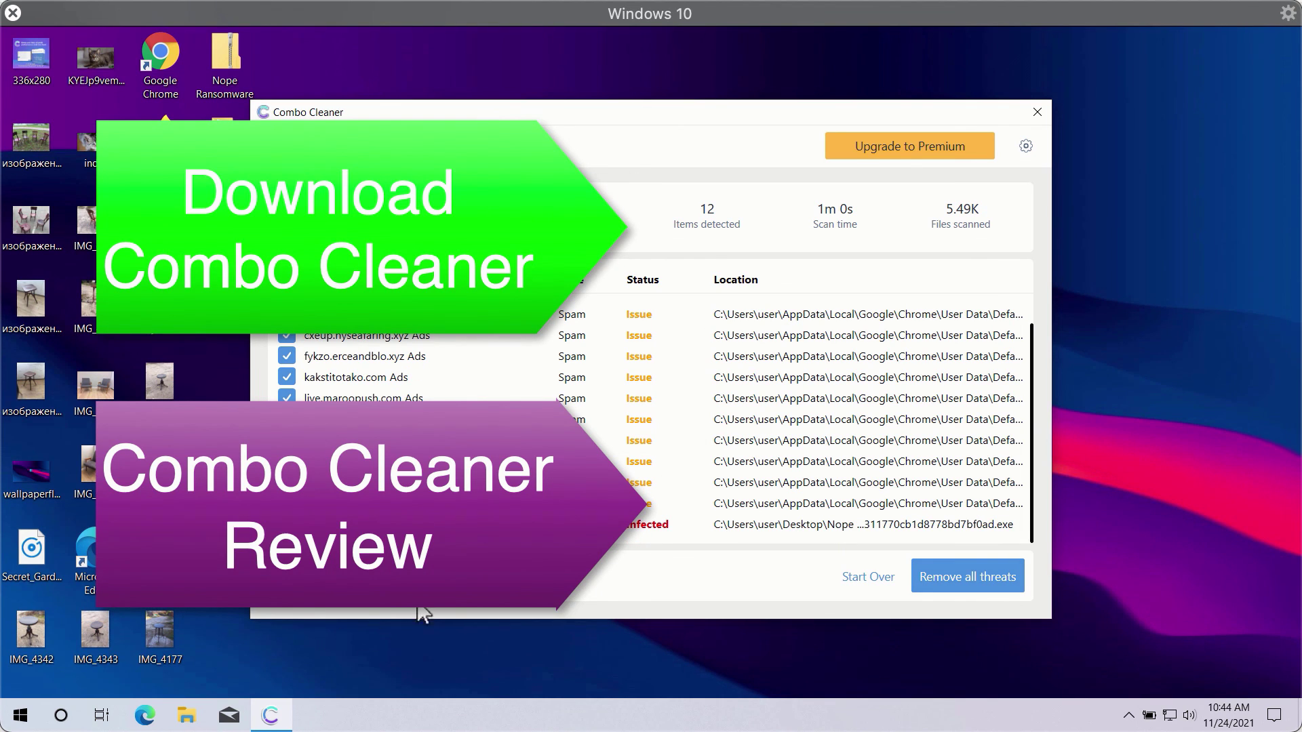